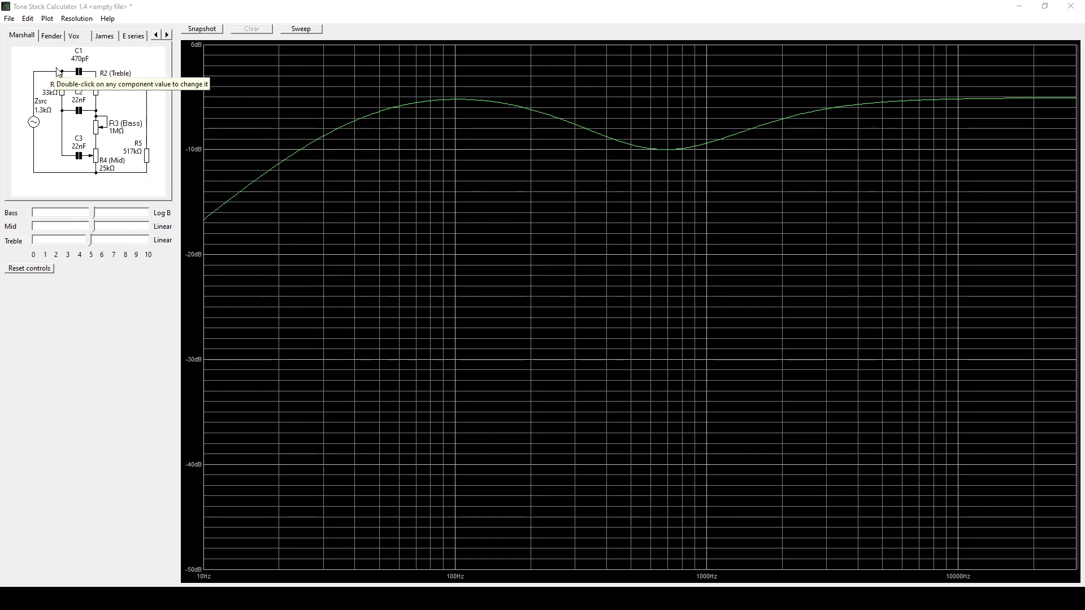
Preview the Fender, Marshall, Vox and James tone stacks in turn
click(50, 39)
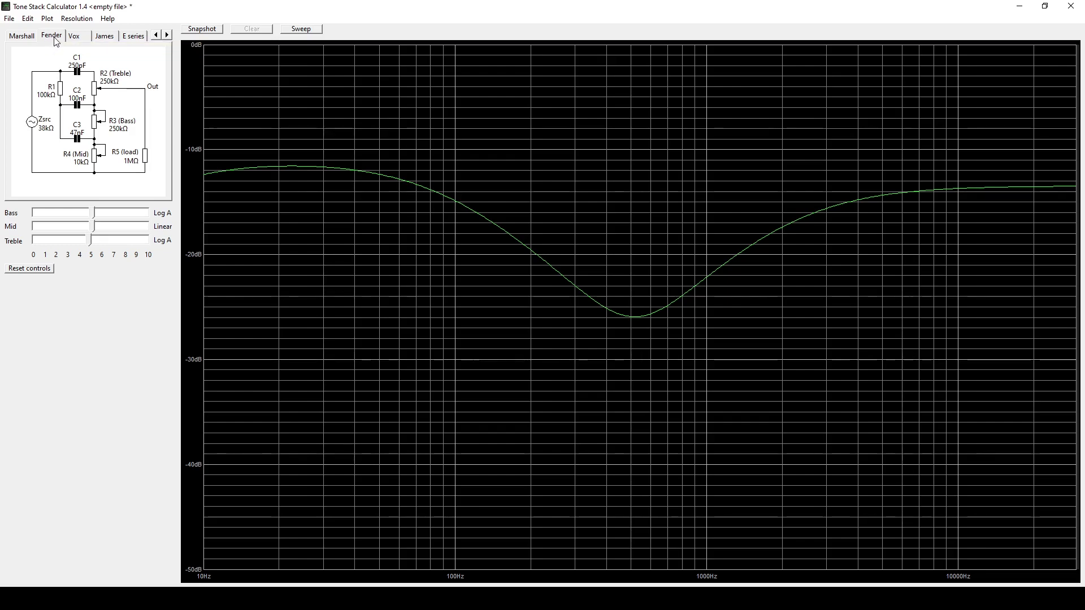
click(34, 44)
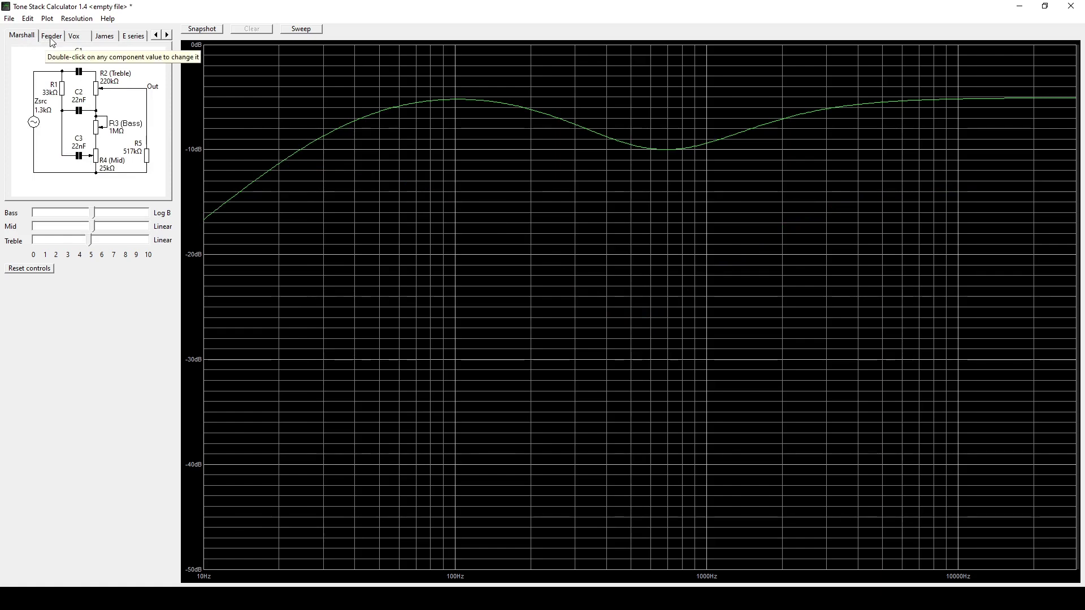
click(51, 40)
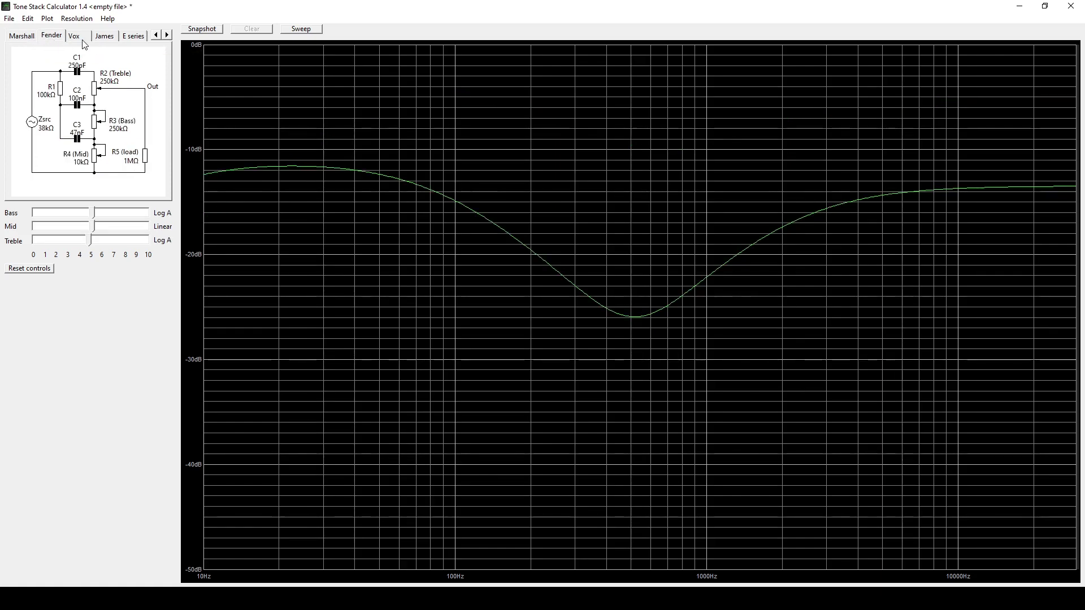
click(82, 43)
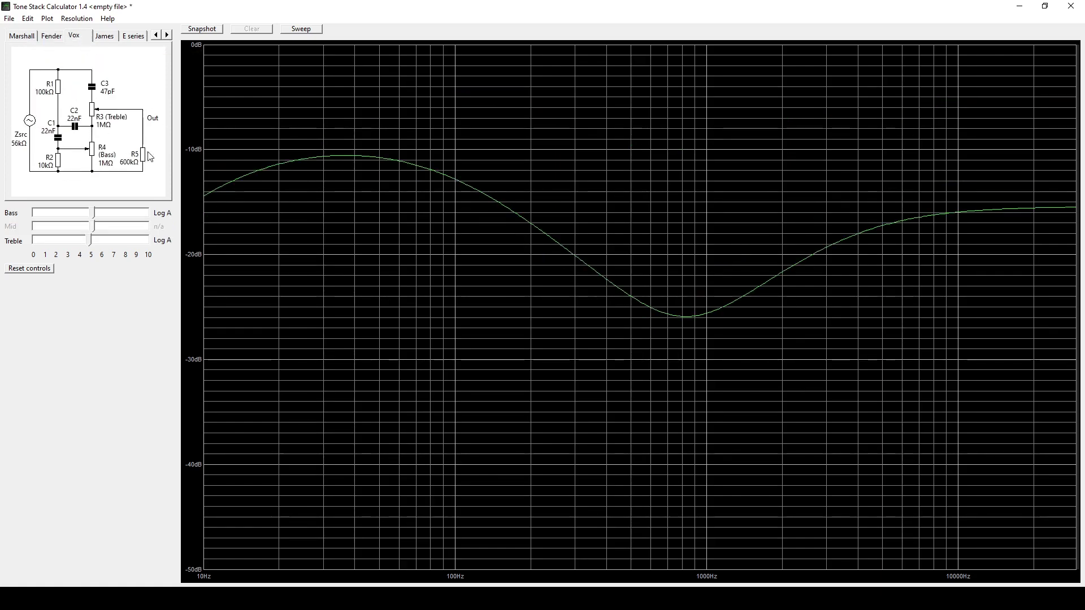
click(105, 37)
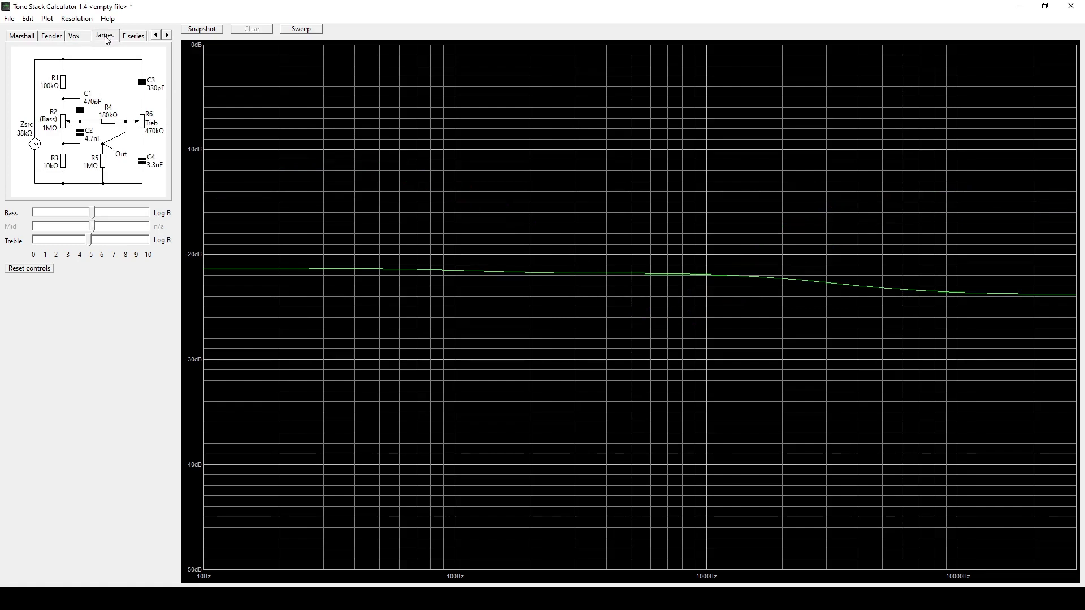
Step through the E series, Bench, Big muff and Hiwatt tone stacks
click(137, 36)
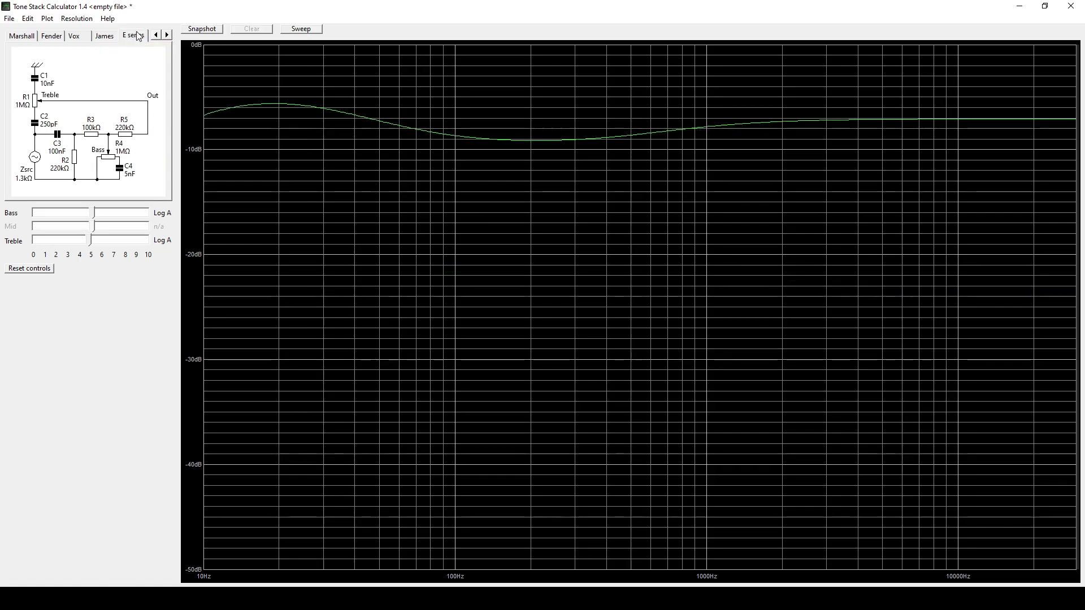
click(167, 35)
click(131, 38)
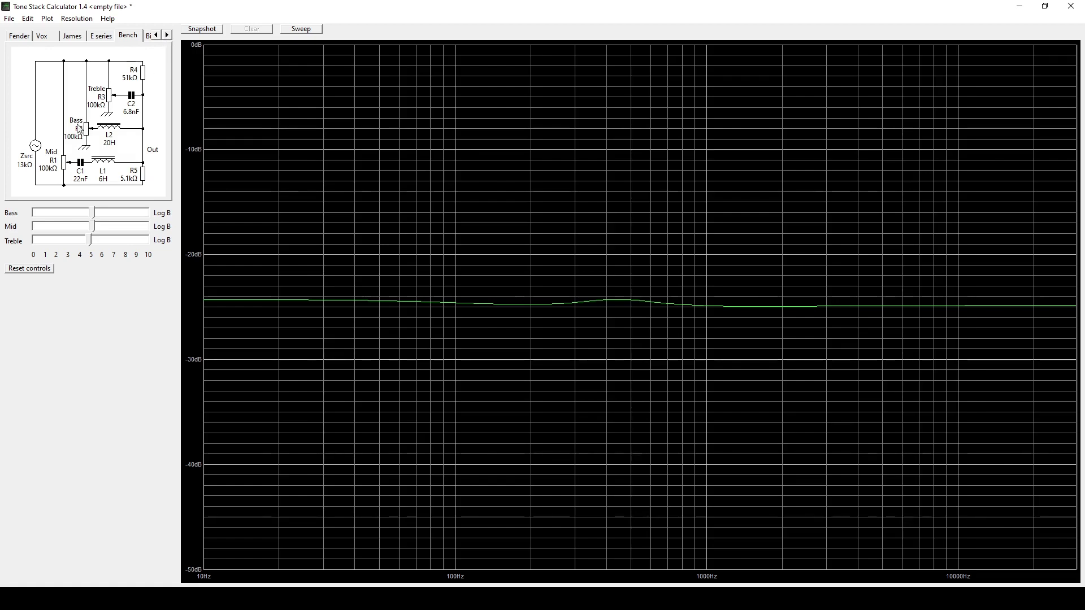
click(168, 35)
click(130, 36)
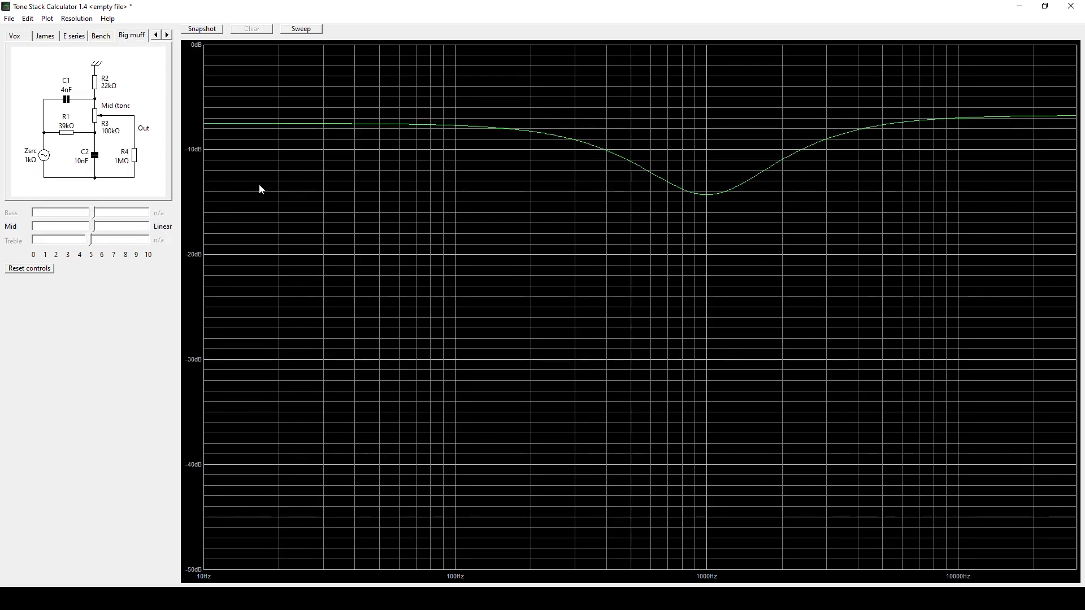
click(167, 35)
click(166, 35)
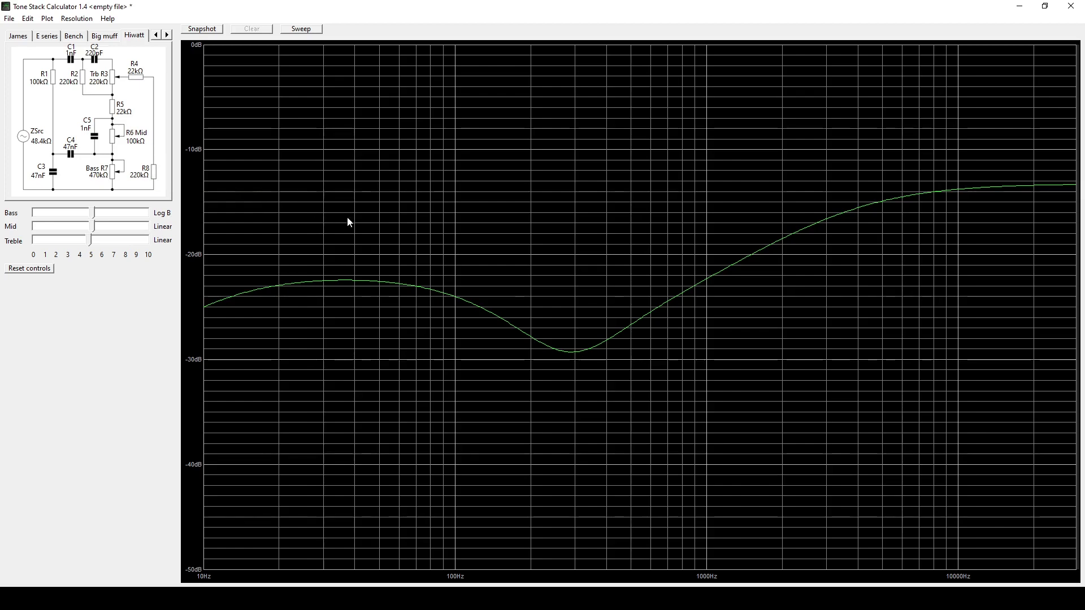
Switch back to the Marshall stack, raise Bass, and ease Mid and Treble down
key(ctrl+Tab)
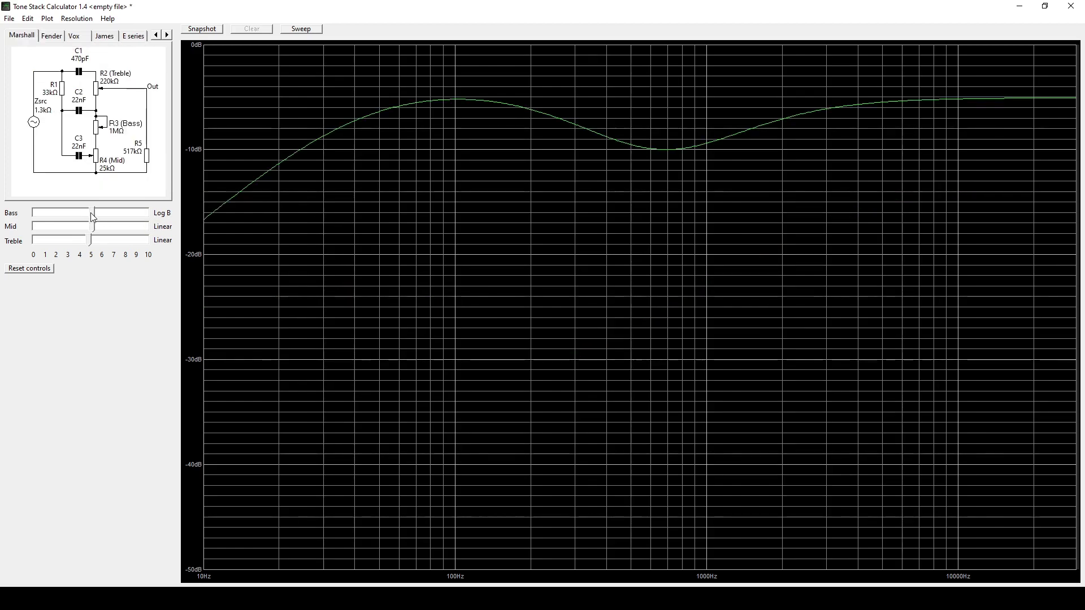
drag(91, 213, 99, 249)
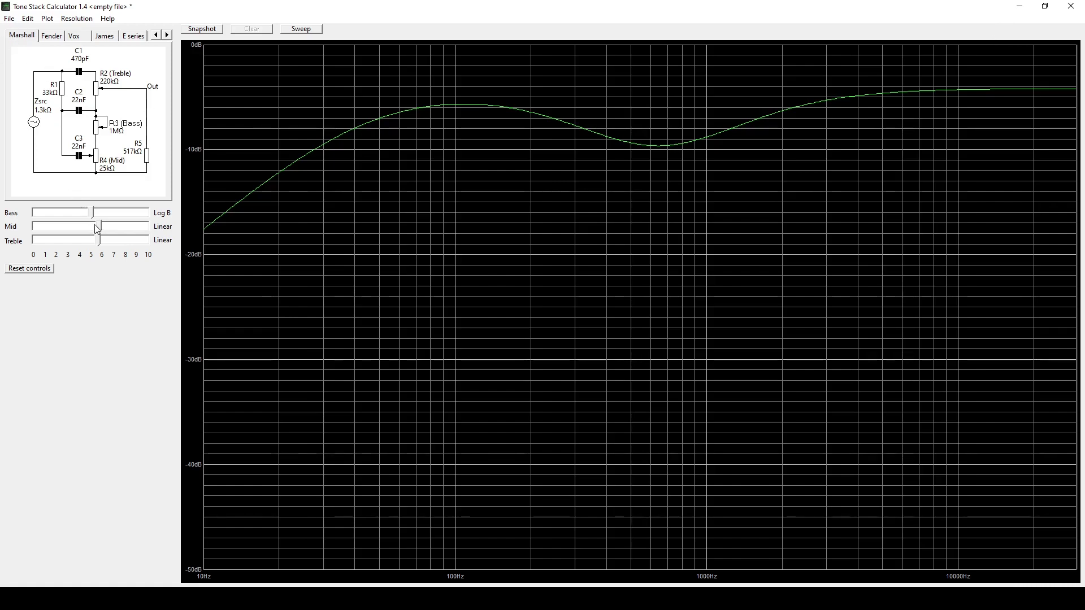
mouse_move(98, 229)
mouse_down()
mouse_move(88, 229)
mouse_move(94, 243)
mouse_up()
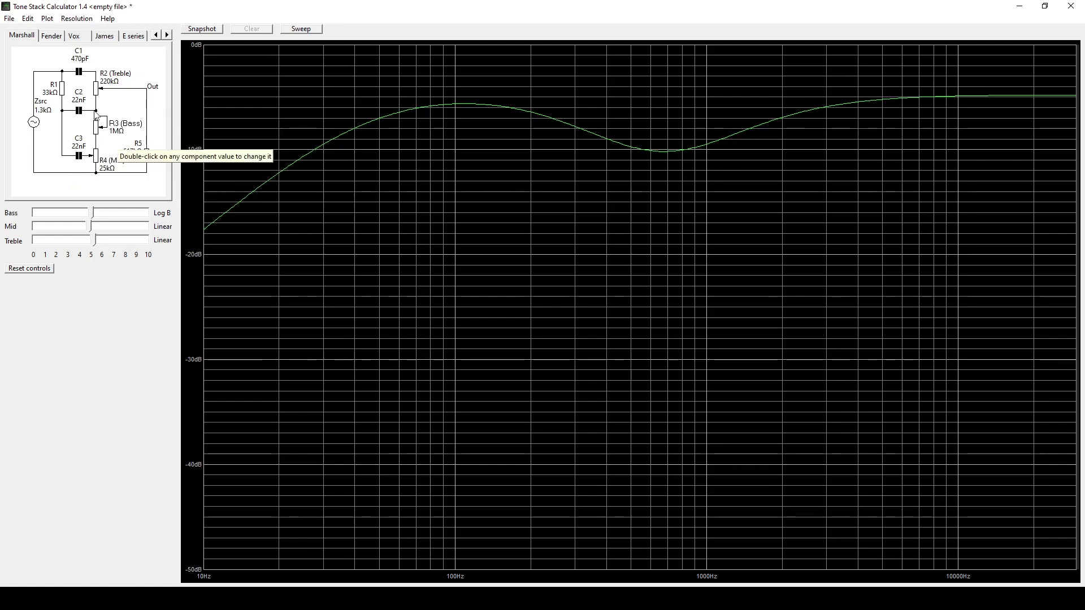
Enter 47 as R1's resistance, deepening the Marshall mid dip to about -12 dB
double_click(63, 93)
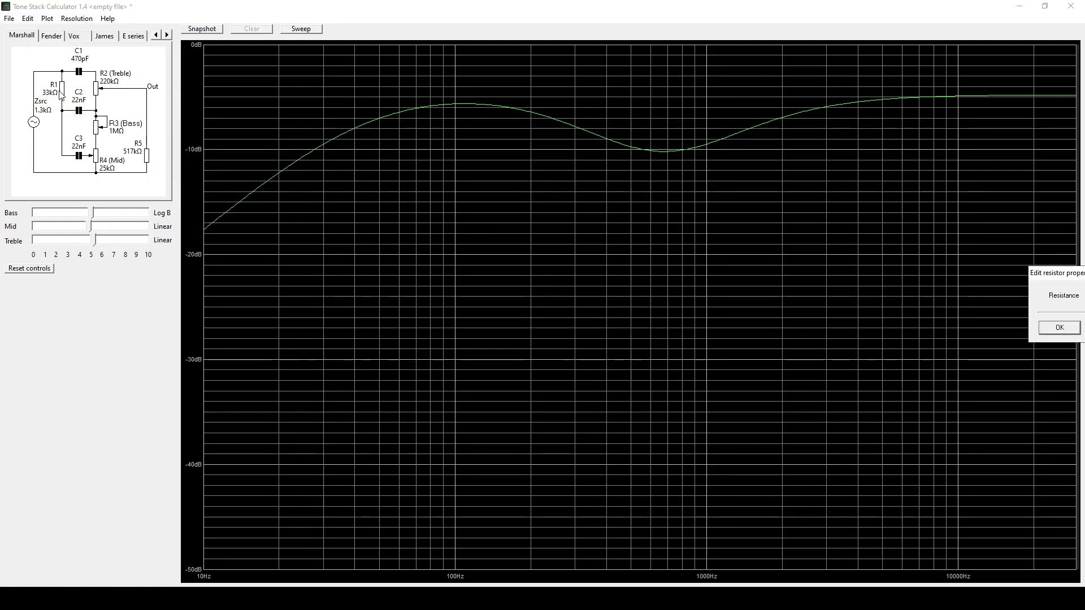
drag(1050, 272, 698, 218)
click(742, 240)
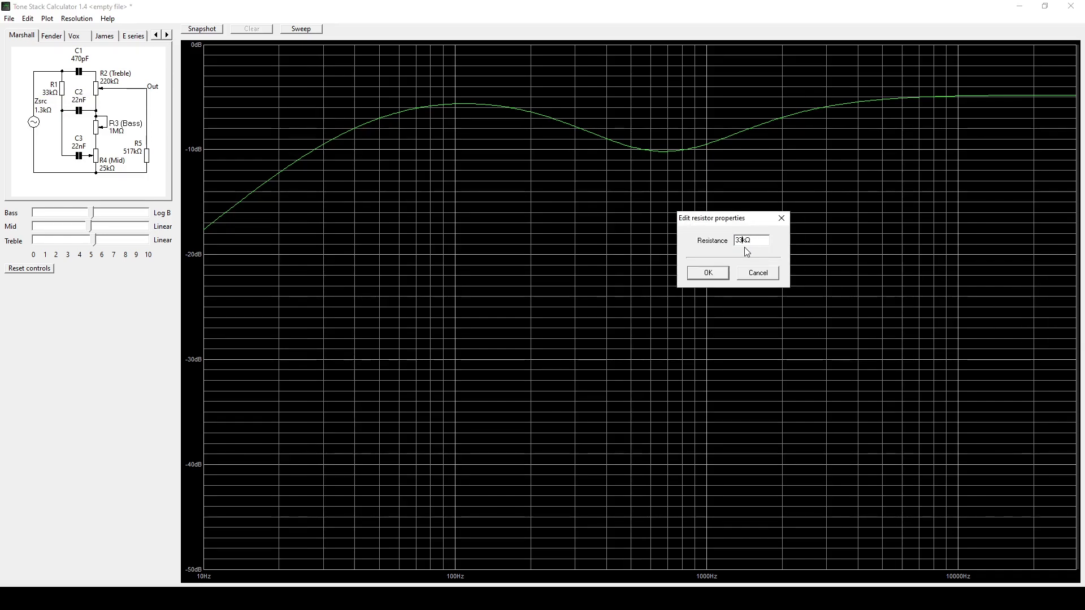
text(47)
key(Return)
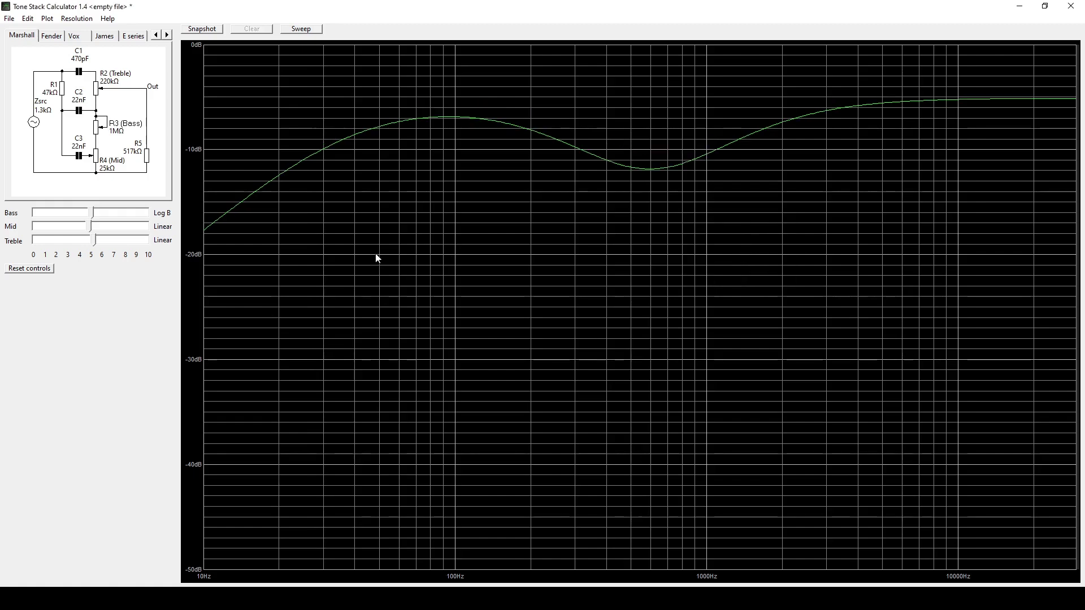
Raise Bass on the Fender stack and reset its controls, then lower Marshall's Bass
click(52, 37)
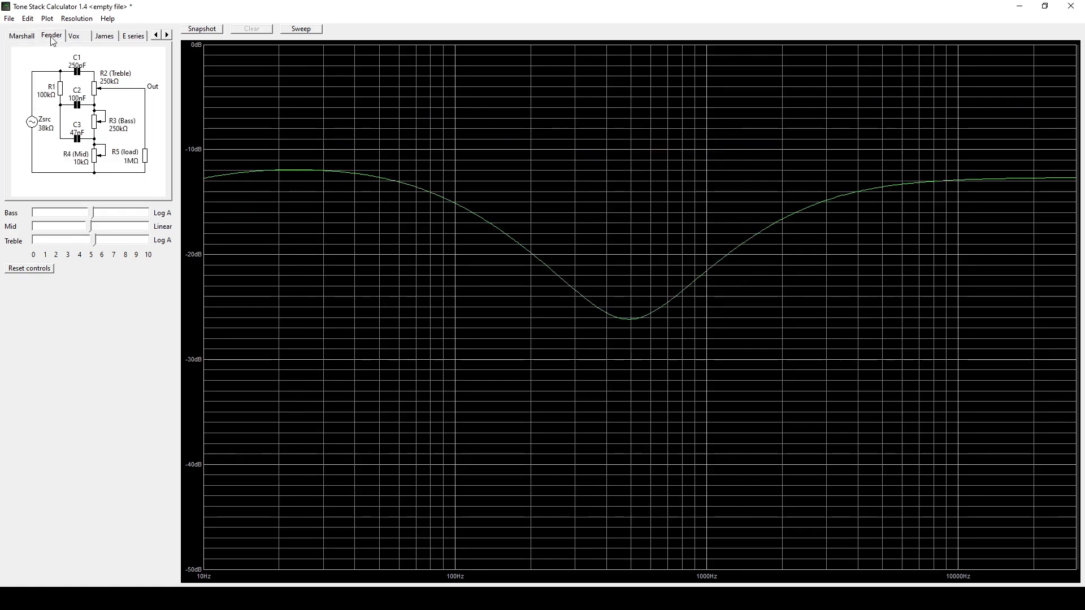
drag(93, 215, 82, 249)
click(29, 267)
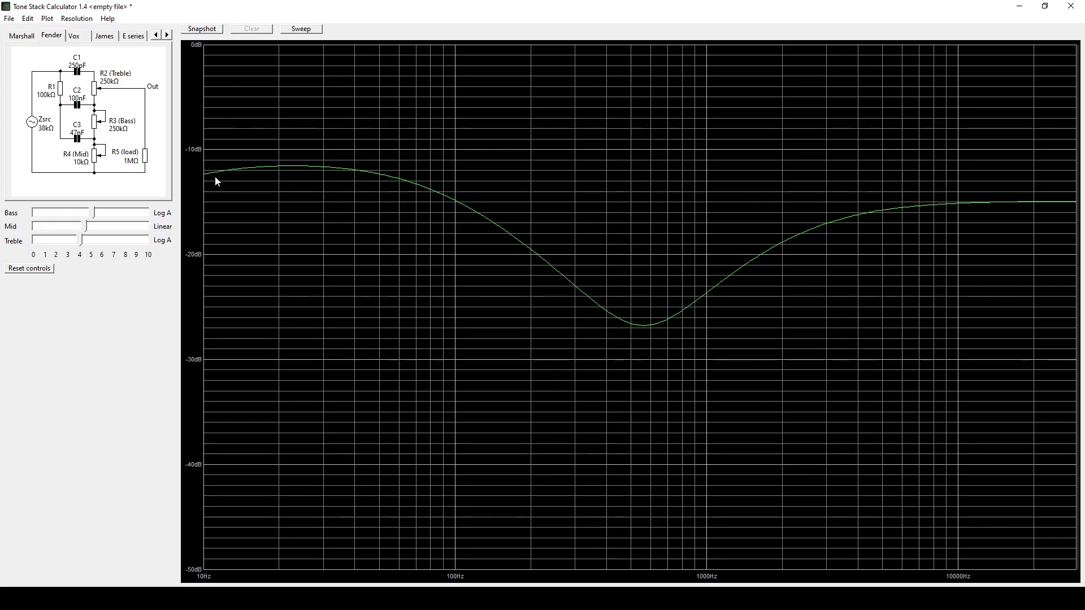
click(25, 41)
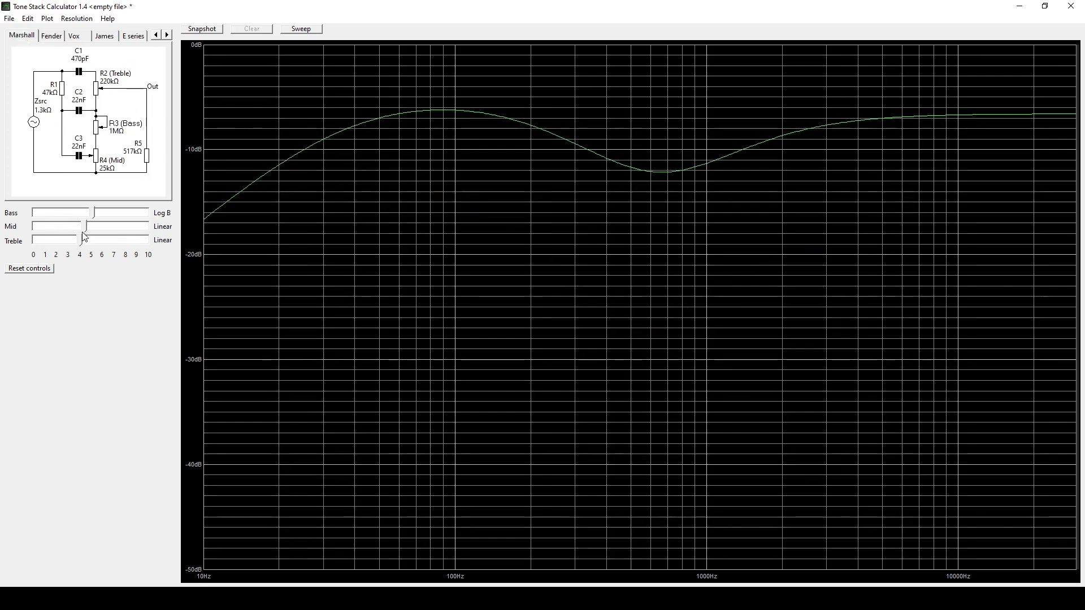
drag(94, 213, 84, 214)
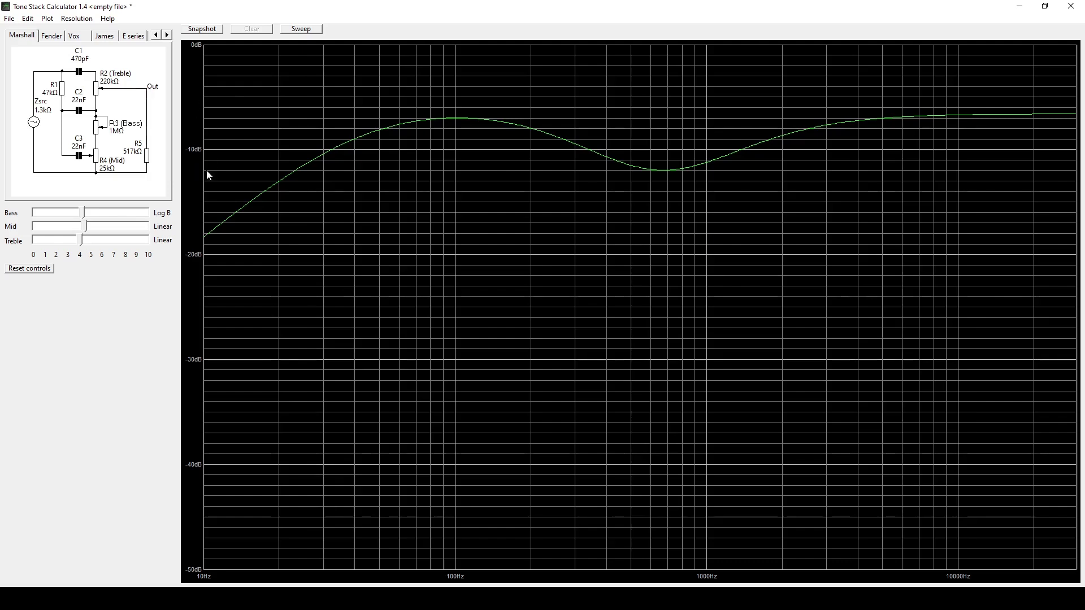
On the James stack, boost Bass and Treble, then cut Treble sharply and Bass to minimum
click(80, 38)
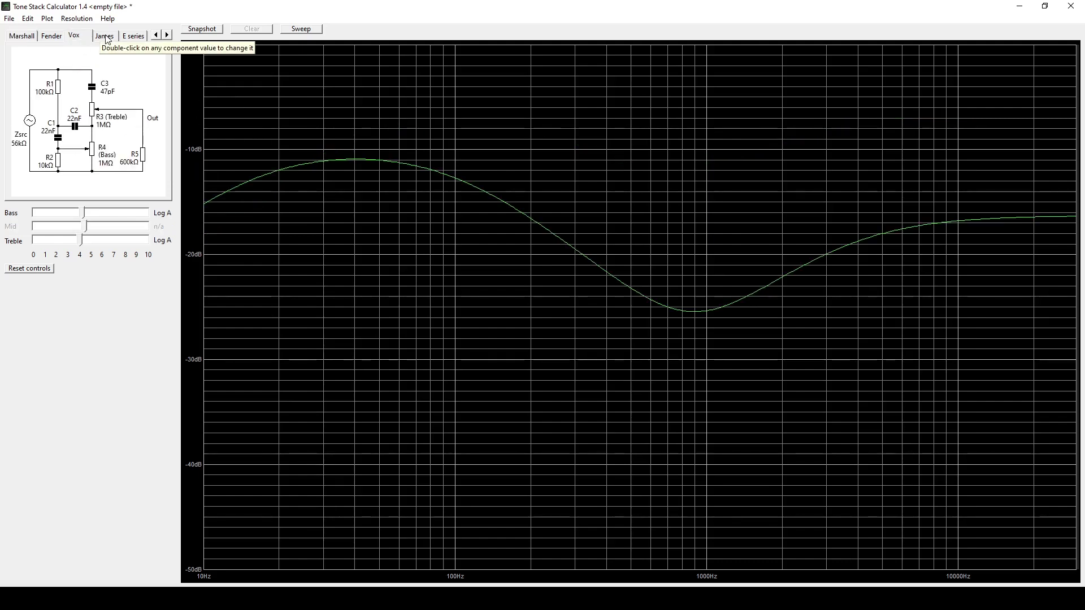
click(106, 37)
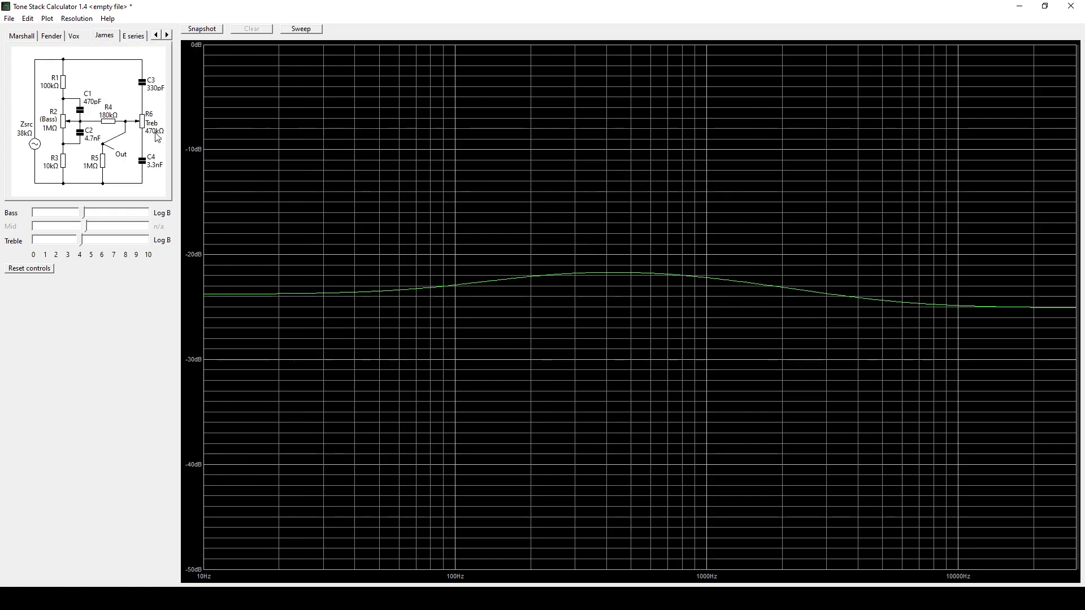
drag(82, 212, 124, 216)
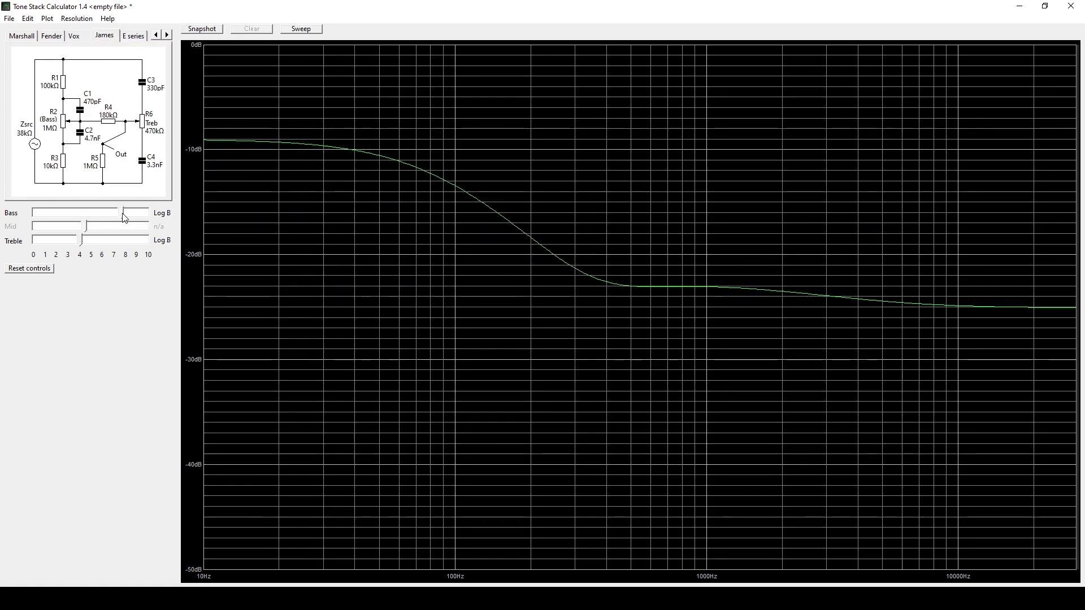
mouse_move(81, 243)
mouse_down()
mouse_move(102, 246)
mouse_move(86, 242)
mouse_move(111, 217)
mouse_move(91, 226)
mouse_up()
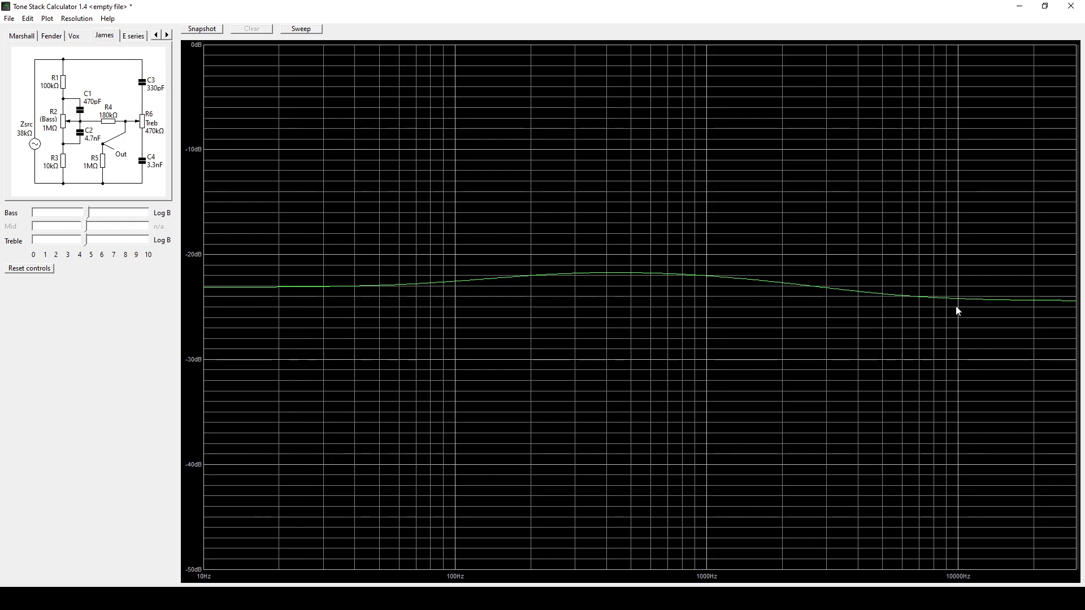
drag(88, 213, 140, 246)
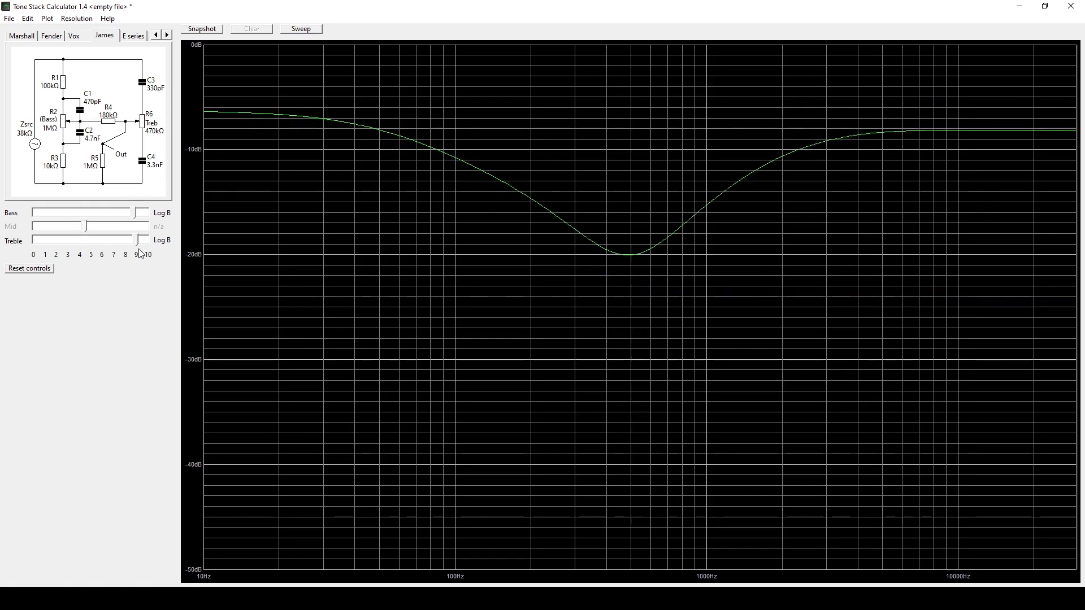
drag(139, 242, 44, 253)
drag(138, 218, 84, 246)
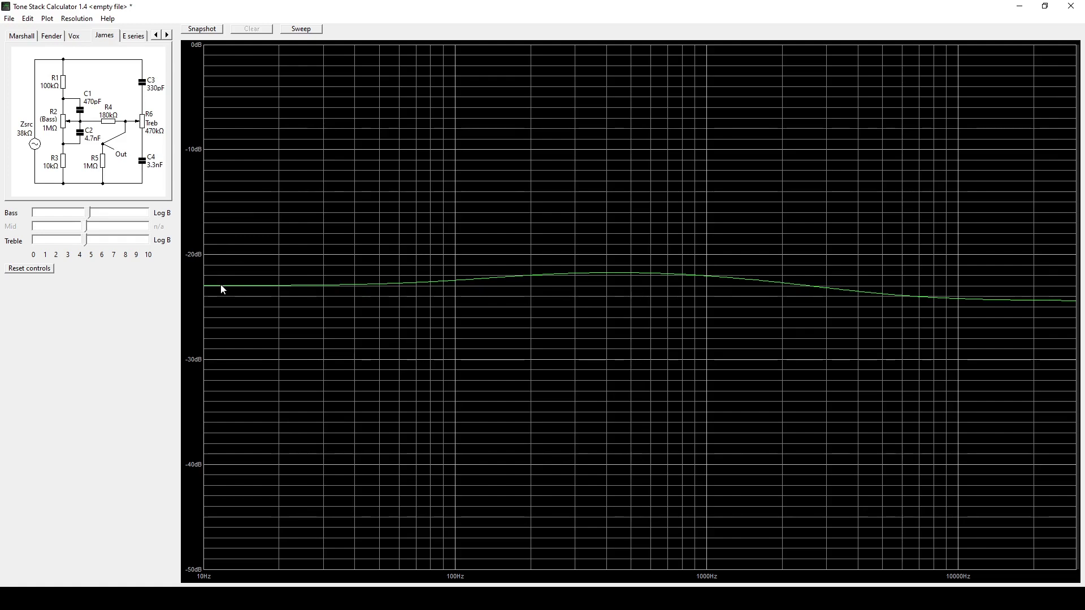
On the Big muff stack, sweep Tone near maximum and back, then run Mid up from 0
key(ctrl+Tab)
key(ctrl+Tab)
key(ctrl+Tab)
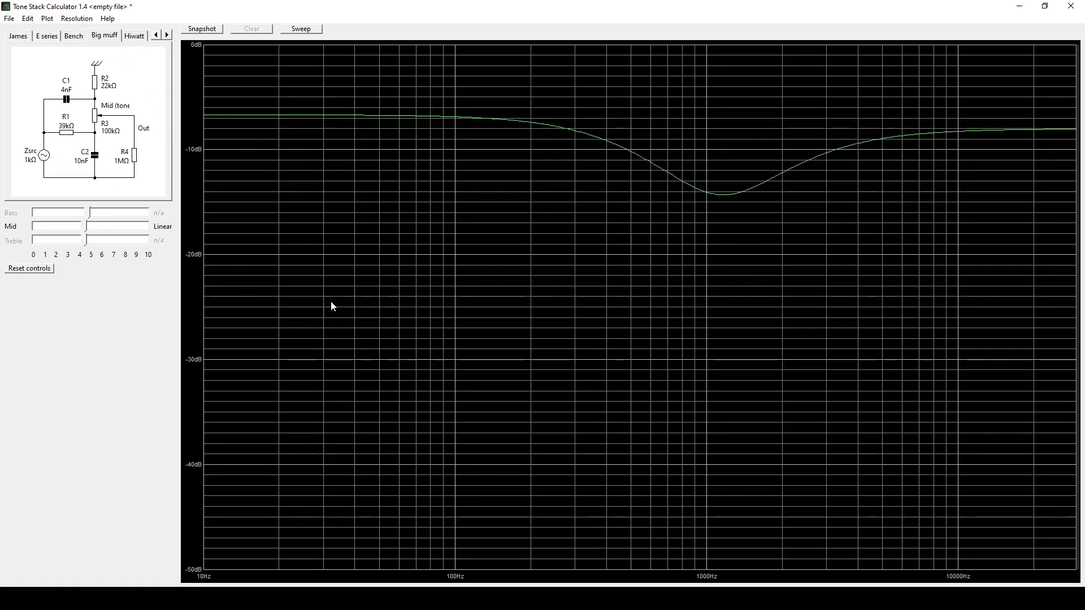
mouse_move(115, 227)
drag(88, 231, 172, 231)
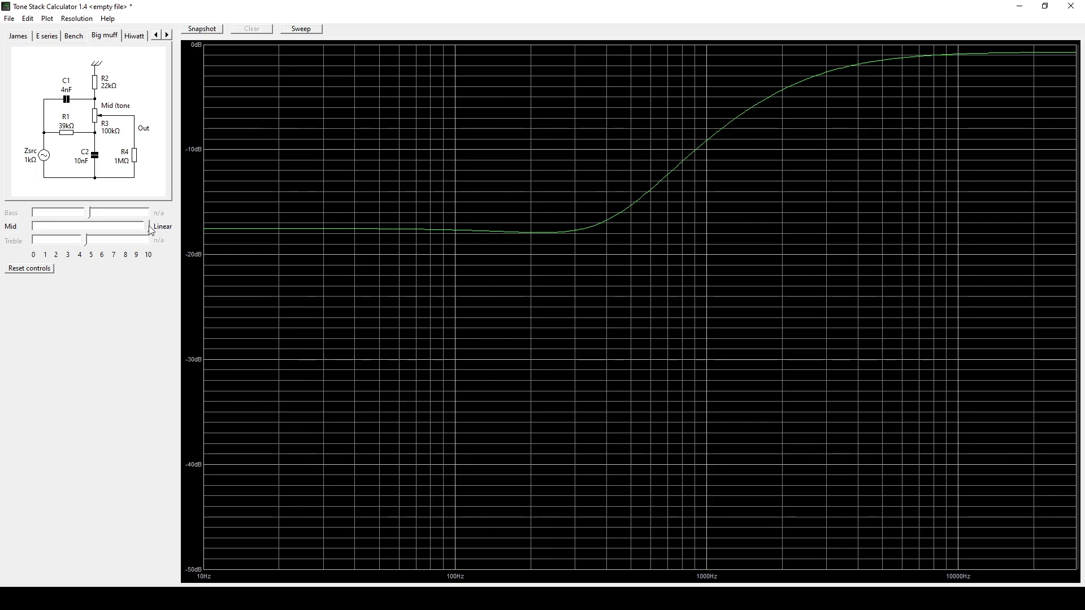
drag(148, 226, 26, 248)
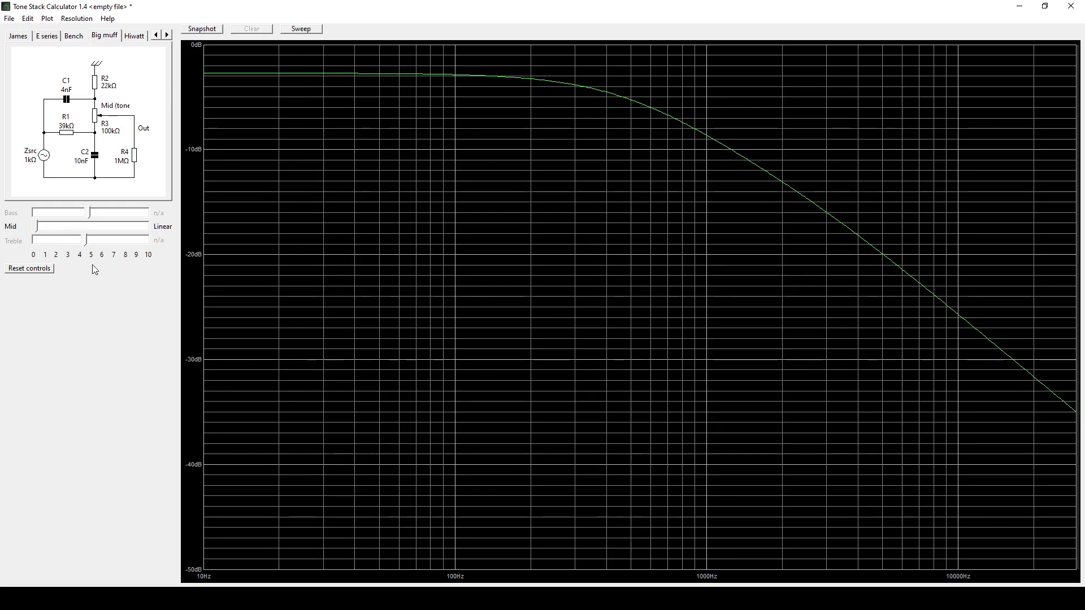
drag(35, 228, 36, 229)
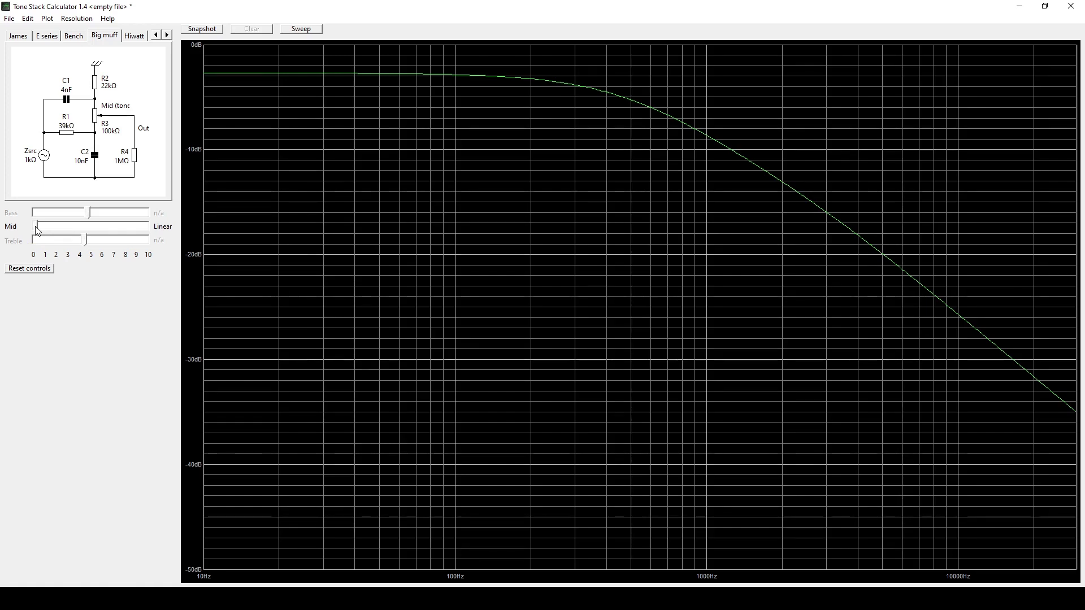
drag(36, 229, 90, 232)
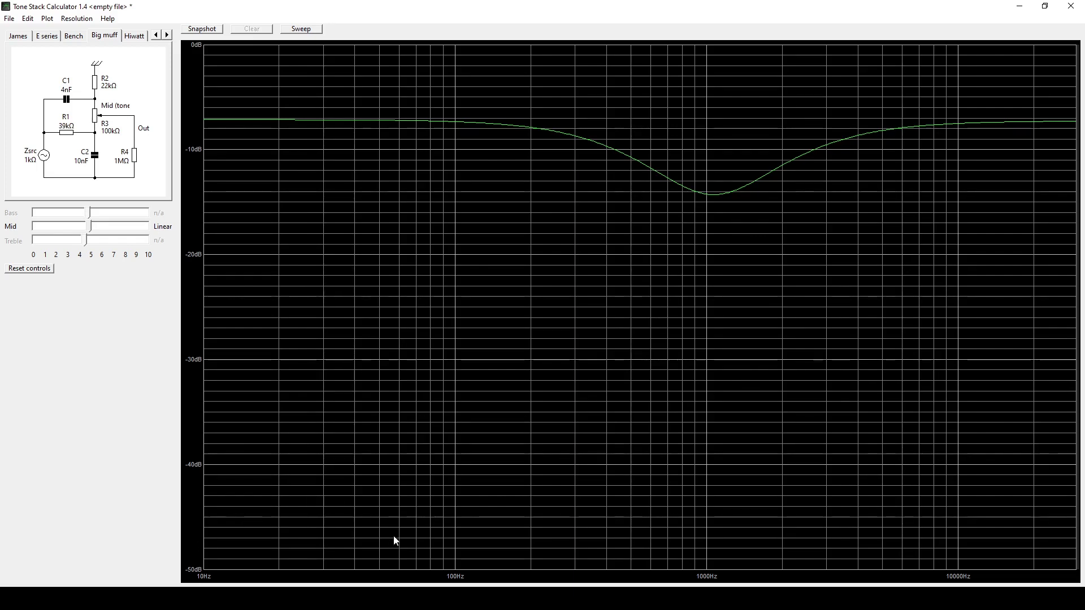
mouse_move(90, 226)
mouse_down()
mouse_move(194, 234)
mouse_move(89, 242)
mouse_up()
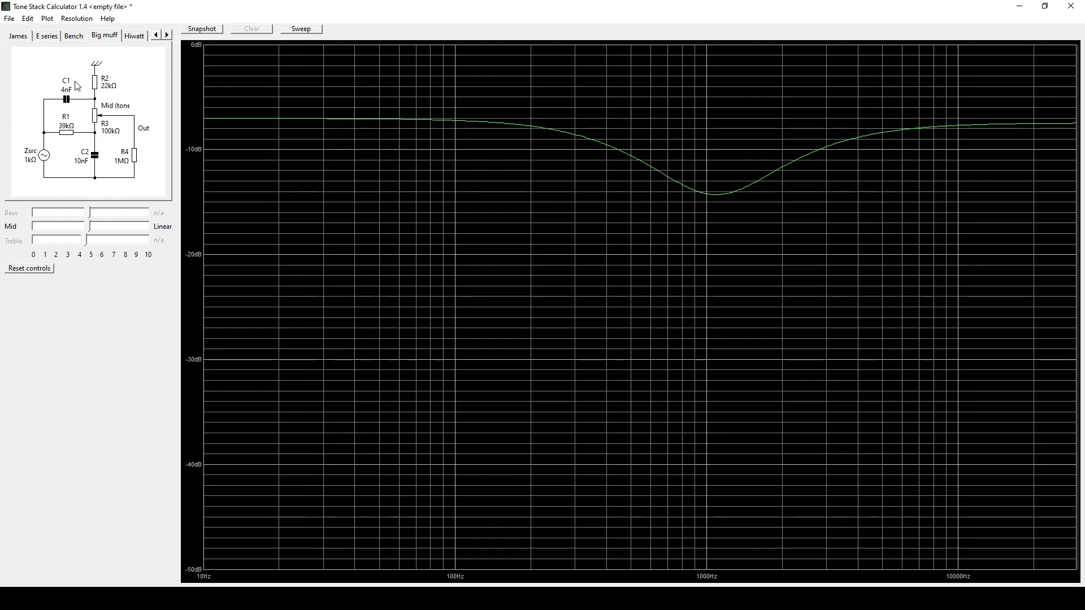
Change the Big muff R1 from 39kΩ to 22kΩ
double_click(64, 135)
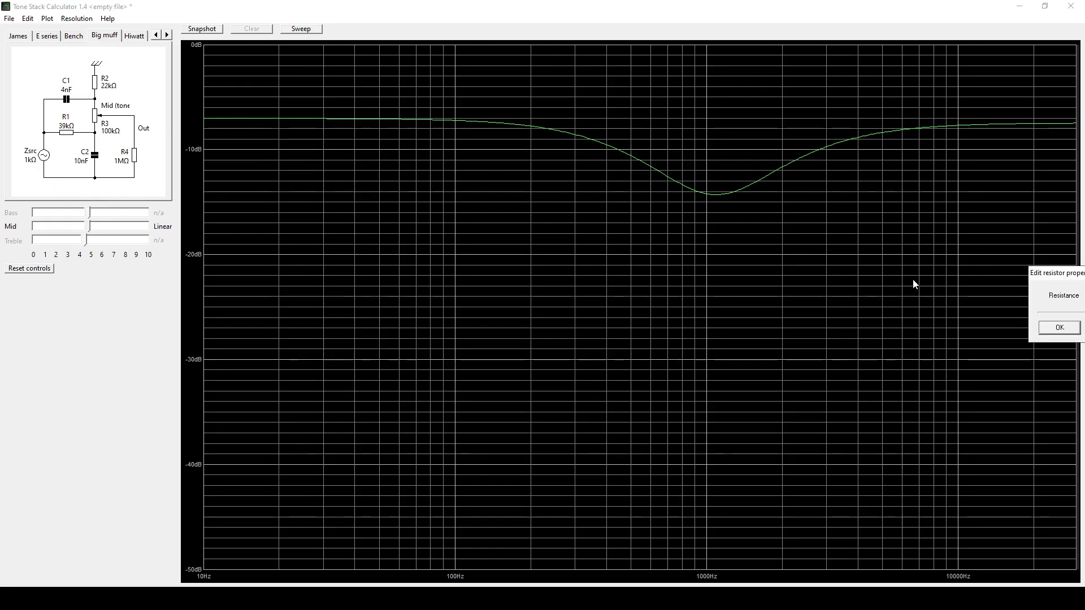
drag(1038, 274, 724, 261)
click(782, 284)
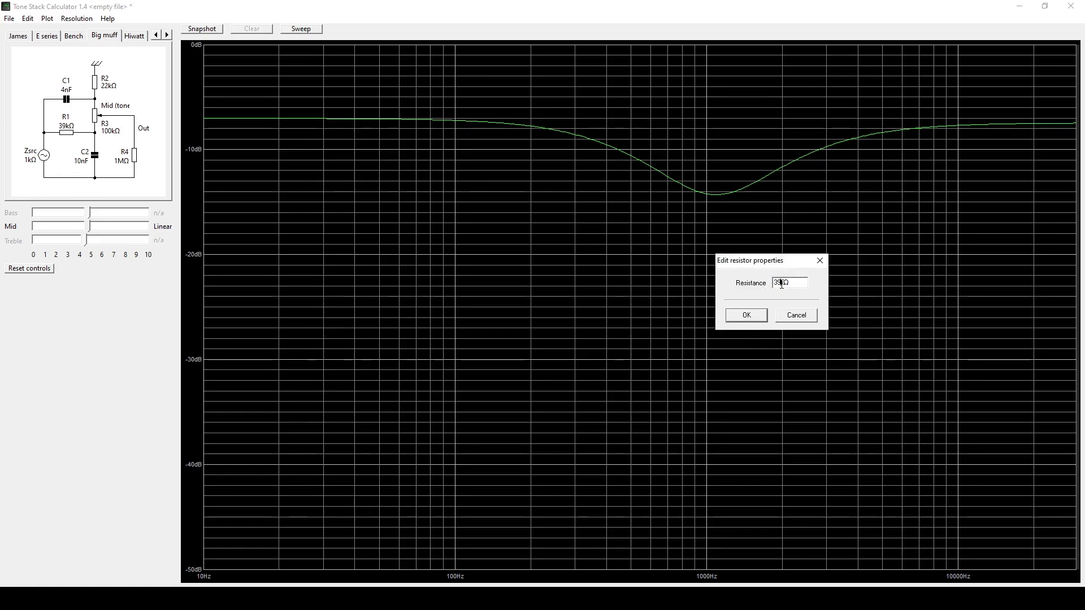
drag(781, 283, 763, 288)
text(22)
key(Return)
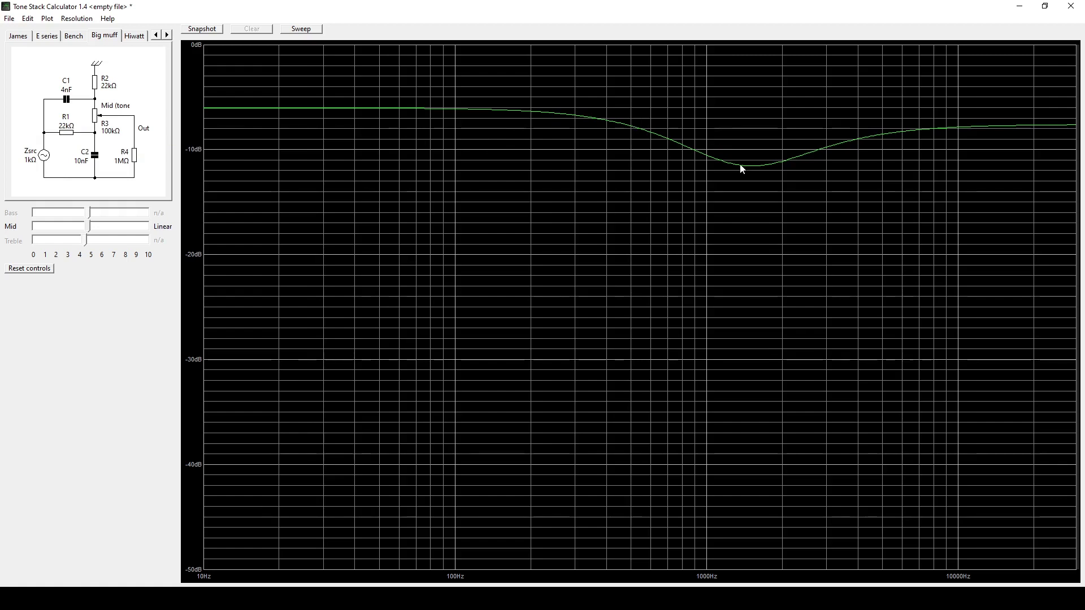
Set R1 to 10kΩ, then sweep Mid to maximum, minimum and back to moderate
double_click(66, 133)
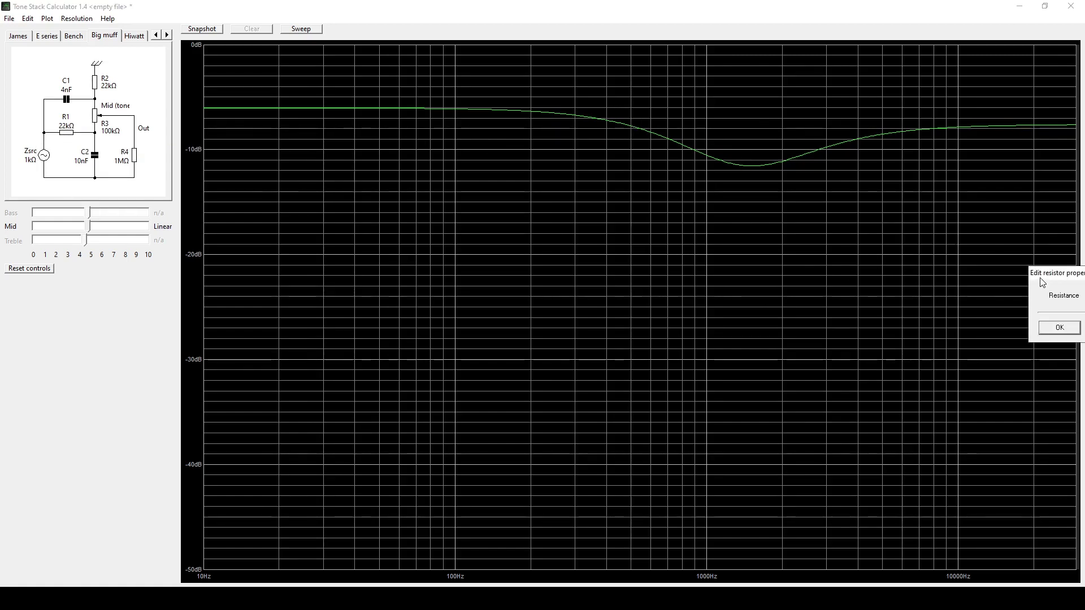
drag(1041, 272, 604, 240)
click(672, 265)
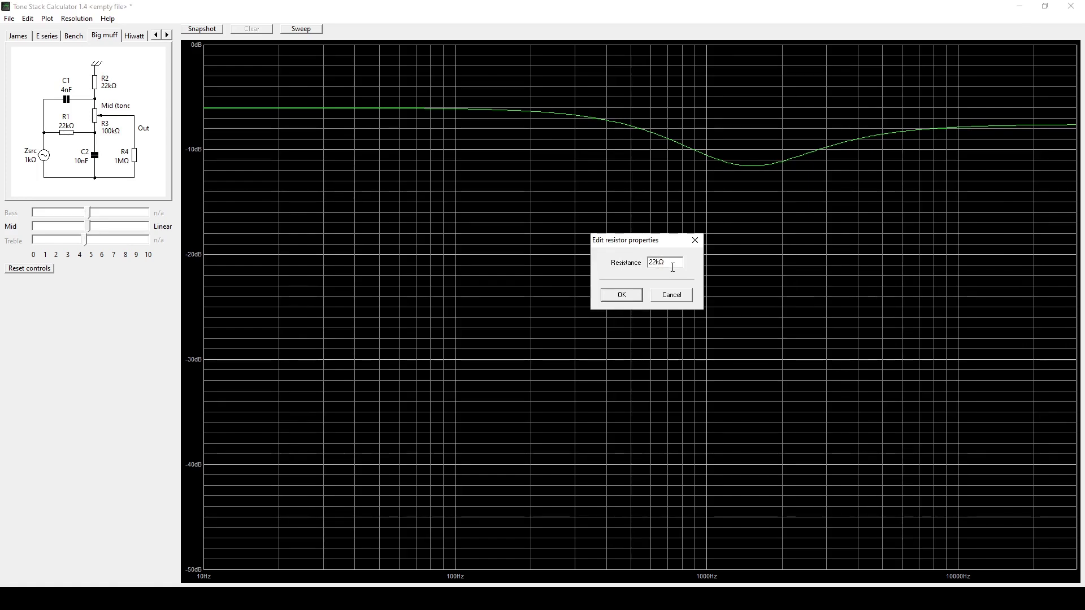
text(10)
key(Return)
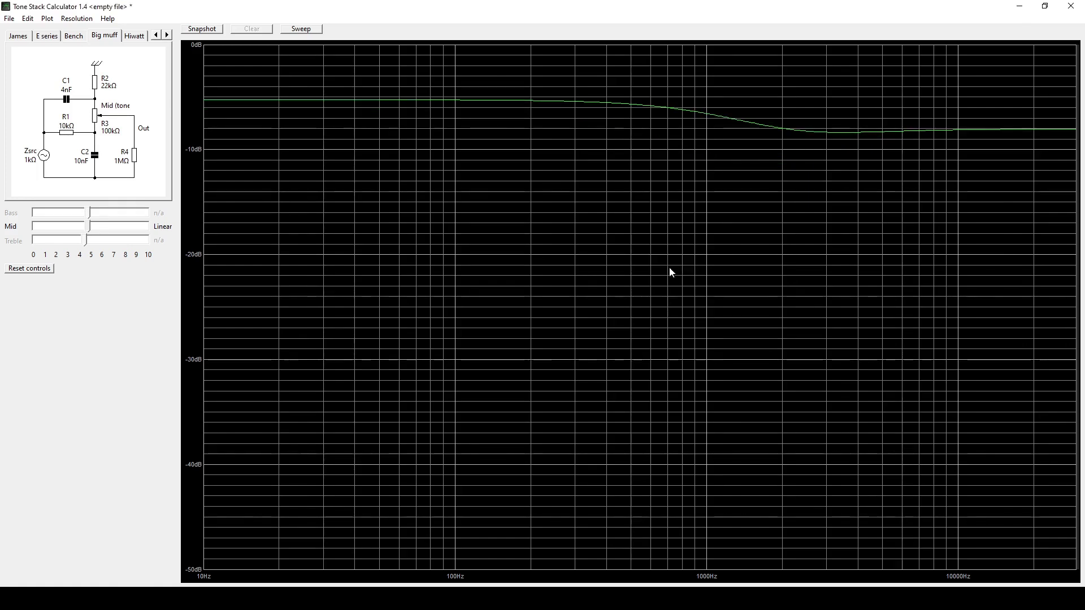
drag(89, 226, 176, 257)
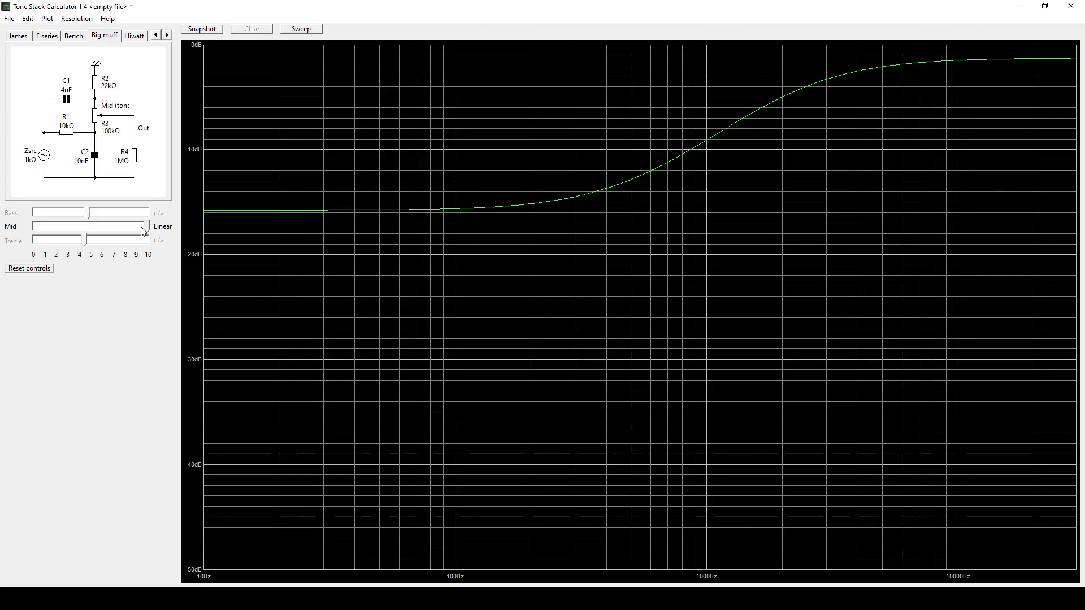
drag(145, 228, 2, 257)
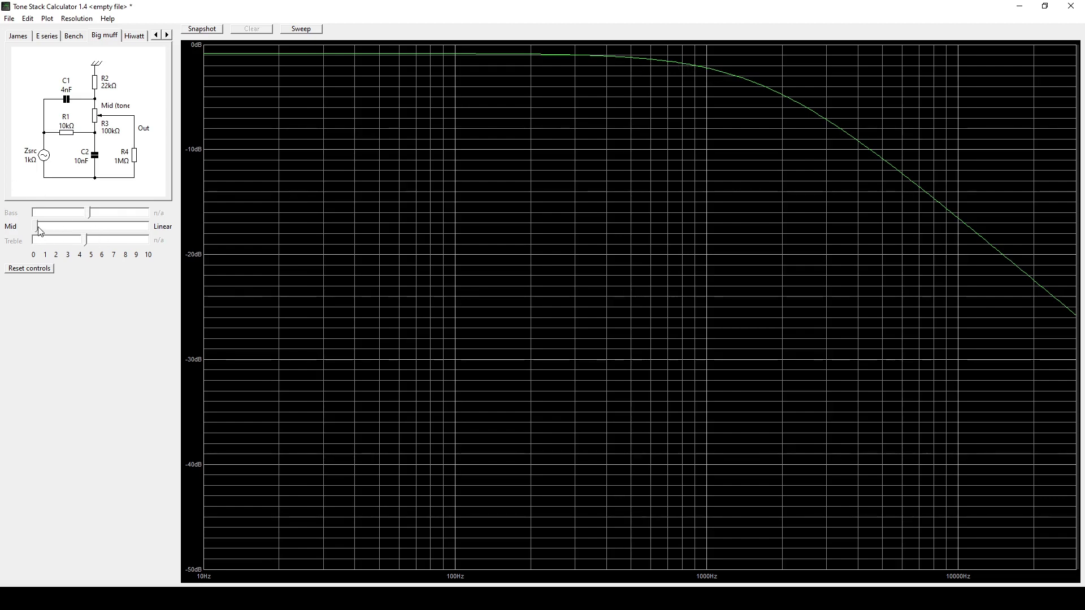
drag(38, 227, 87, 232)
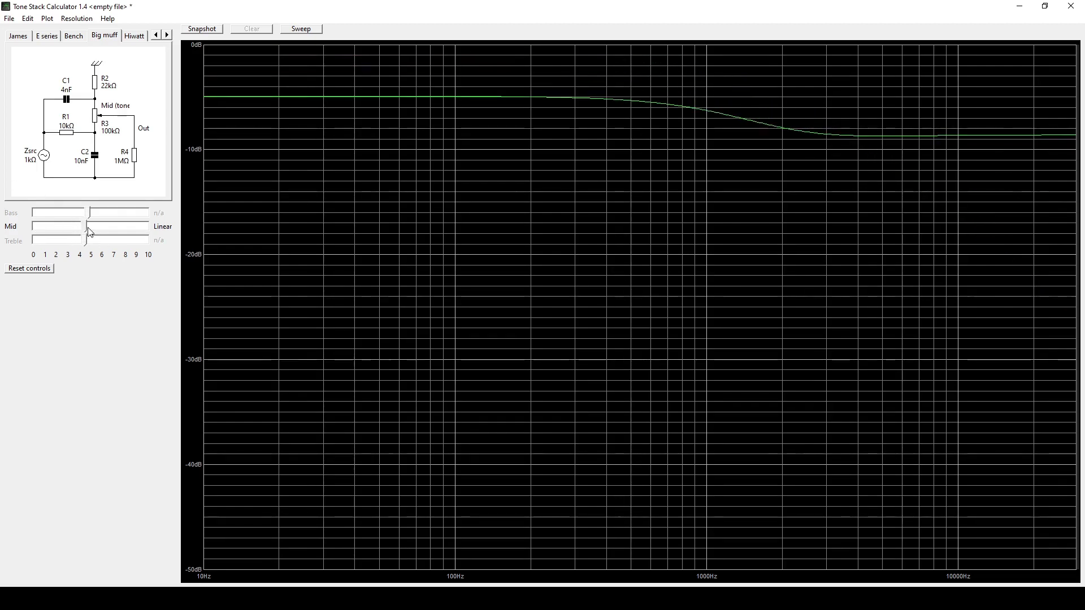
Restore R1 to 39kΩ, bringing back the roughly -14 dB dip near 1 kHz
double_click(62, 137)
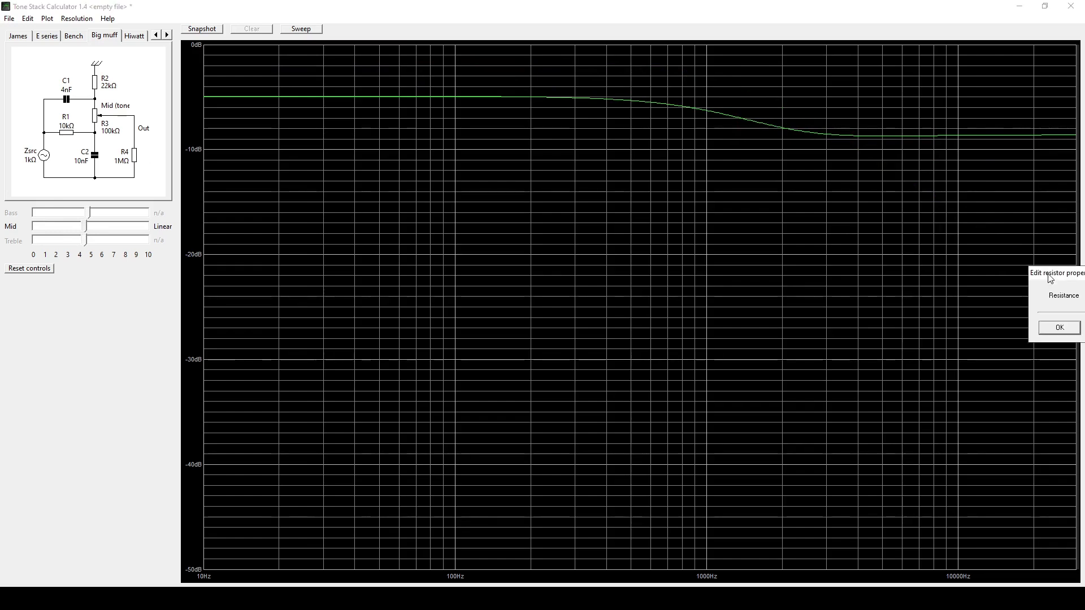
drag(1038, 276, 905, 283)
click(960, 302)
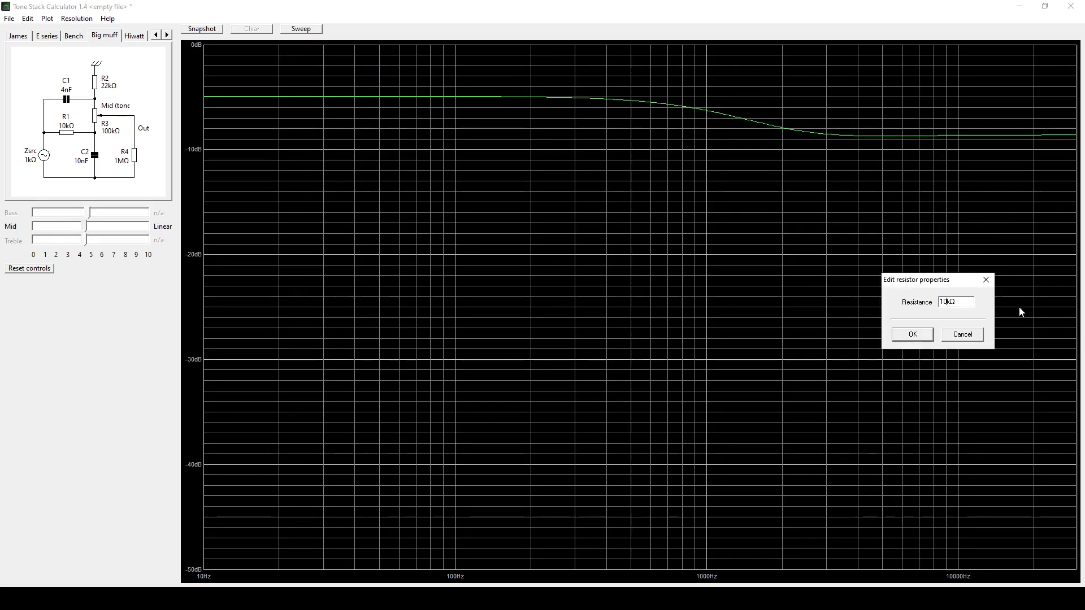
key(BackSpace)
key(BackSpace)
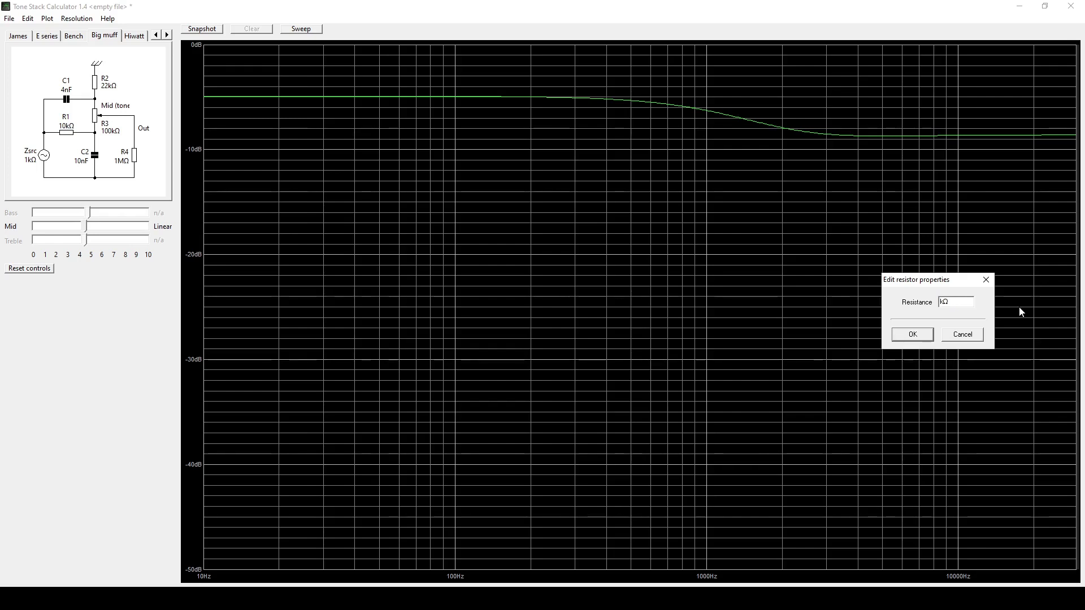
key(Return)
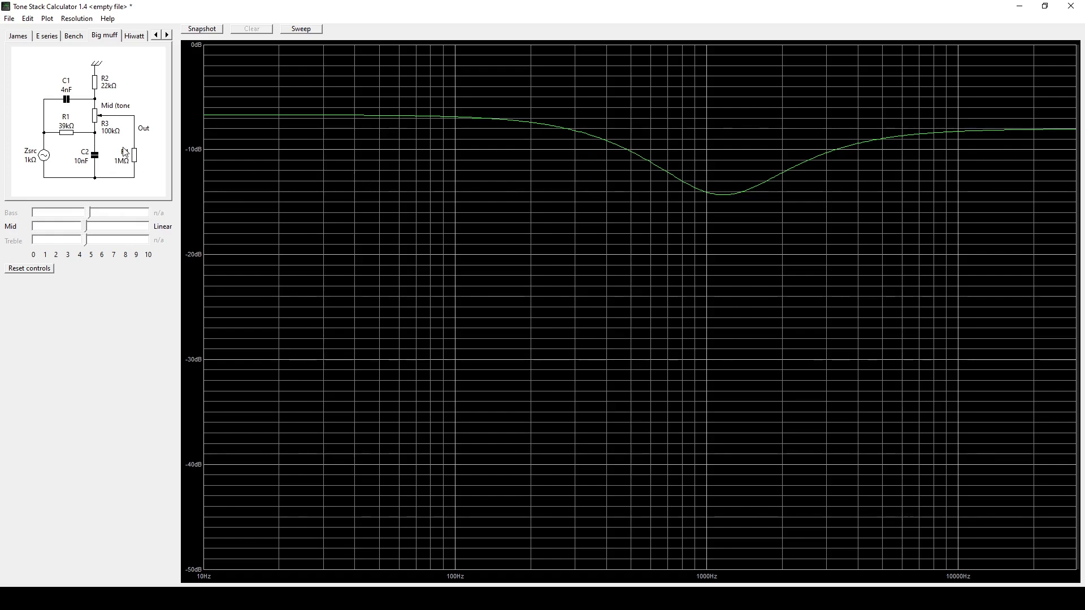
Change C2's capacitance from 10nF to 22nF
double_click(97, 162)
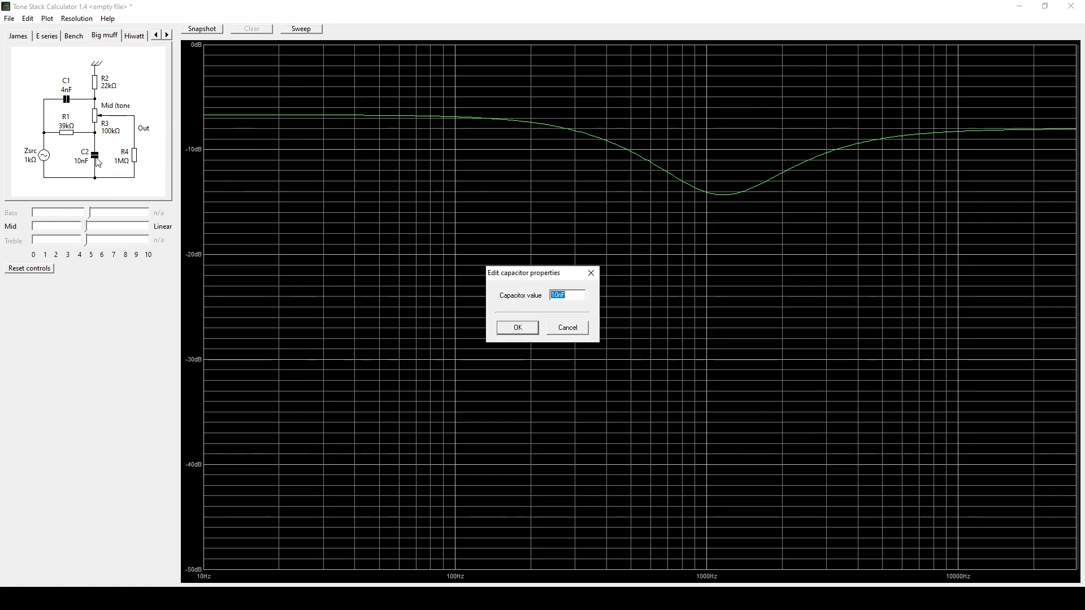
click(554, 298)
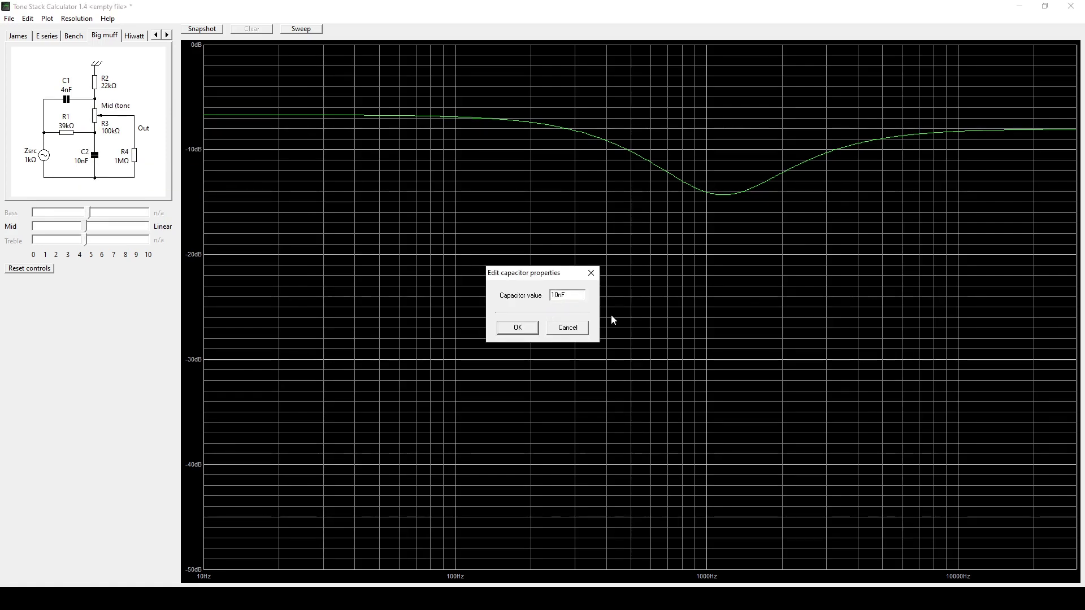
key(BackSpace)
key(BackSpace)
text(22)
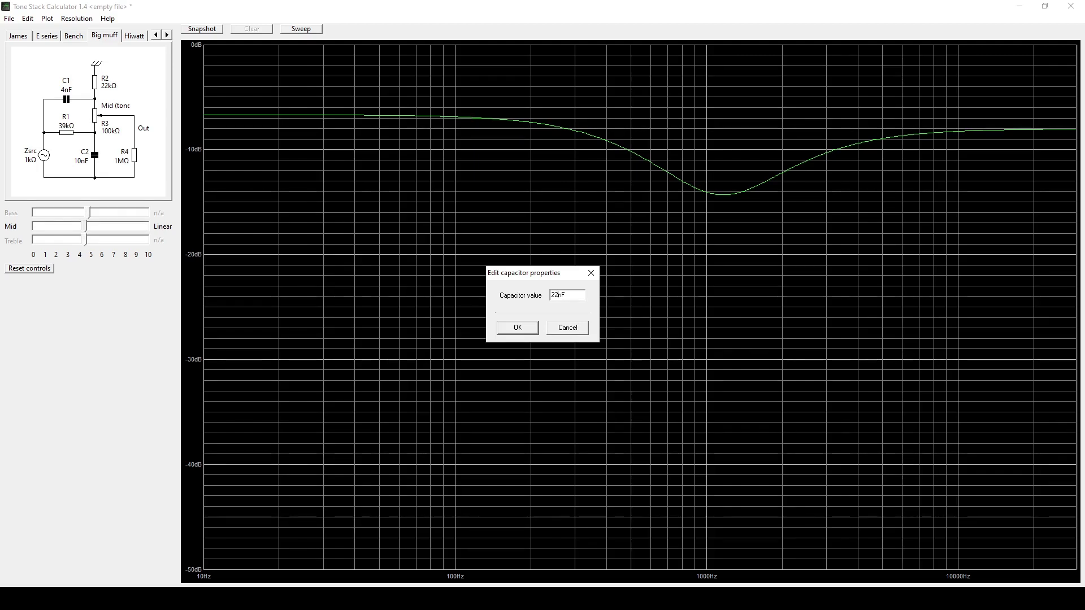
key(Return)
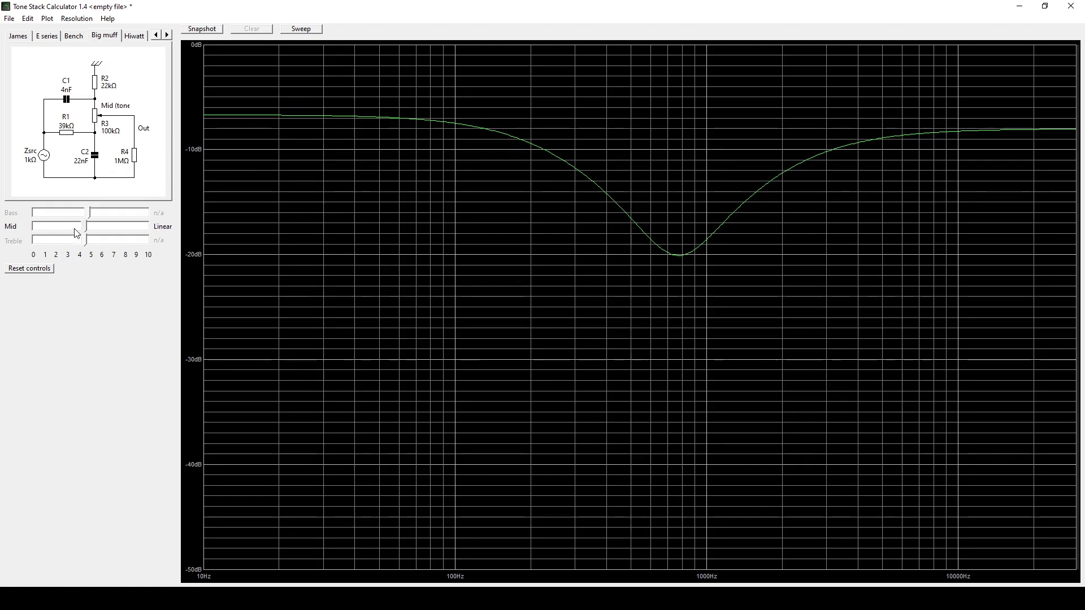
Sweep Mid to minimum and back up near its midpoint to check the deeper scoop
drag(81, 227, 14, 240)
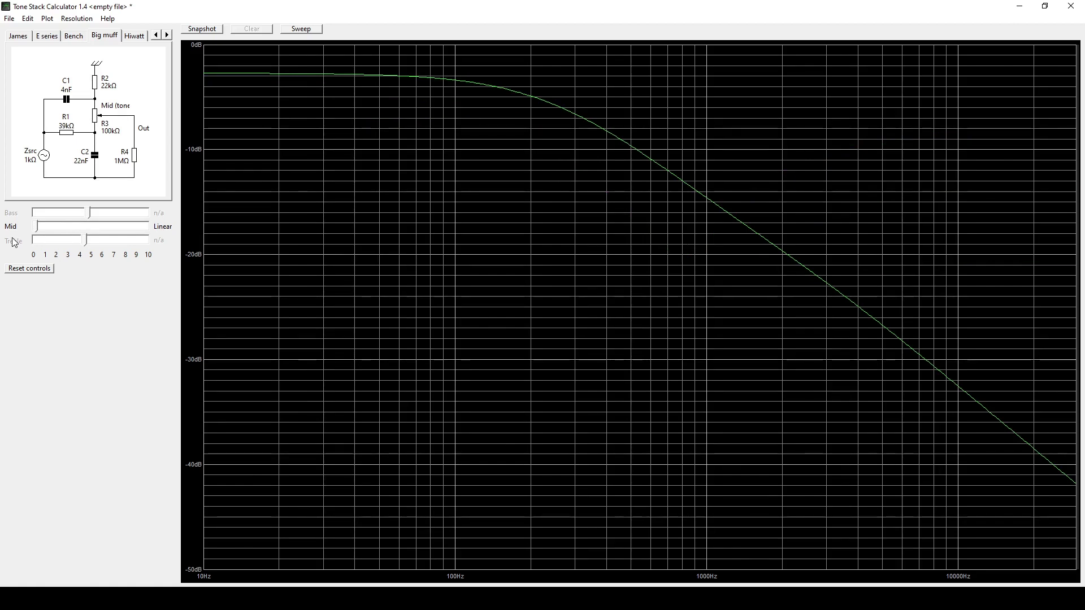
drag(36, 227, 89, 234)
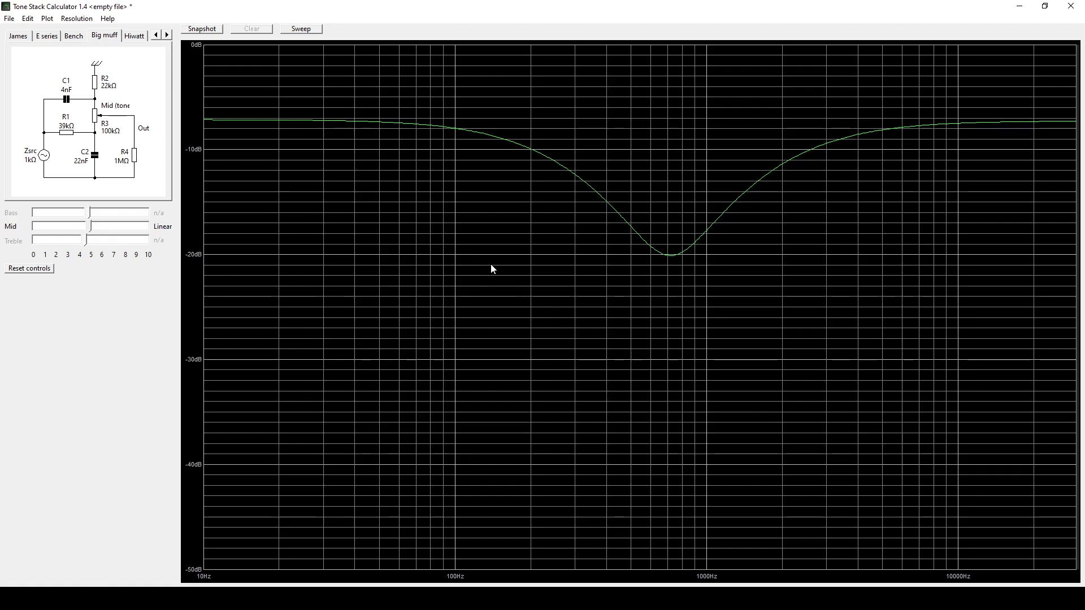
scroll(288, 154, up, 3)
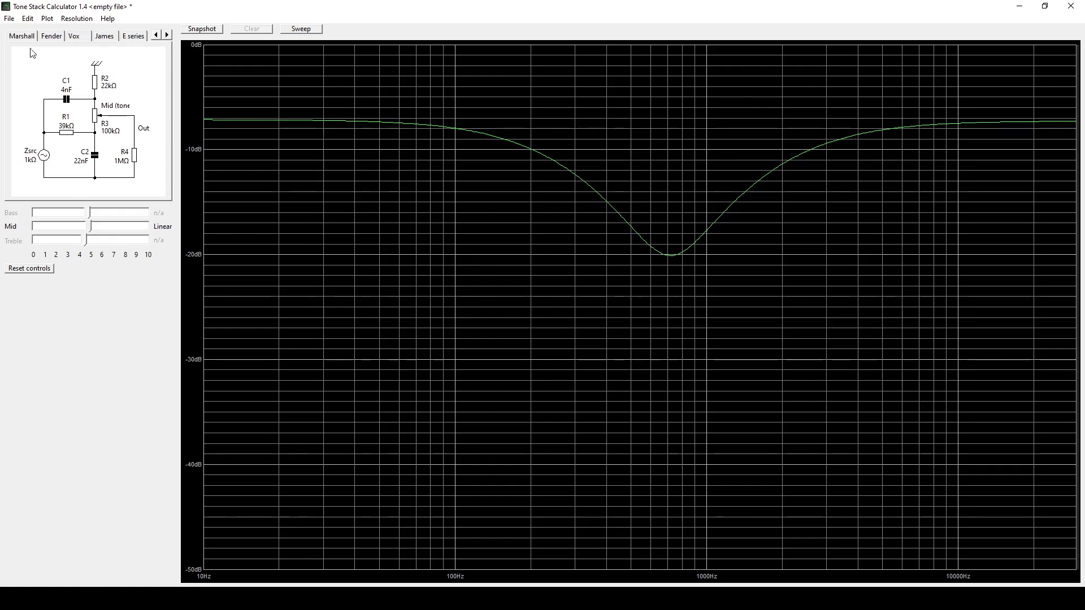
View the Marshall stack, then boost the James stack's Bass and turn Treble to maximum
click(17, 36)
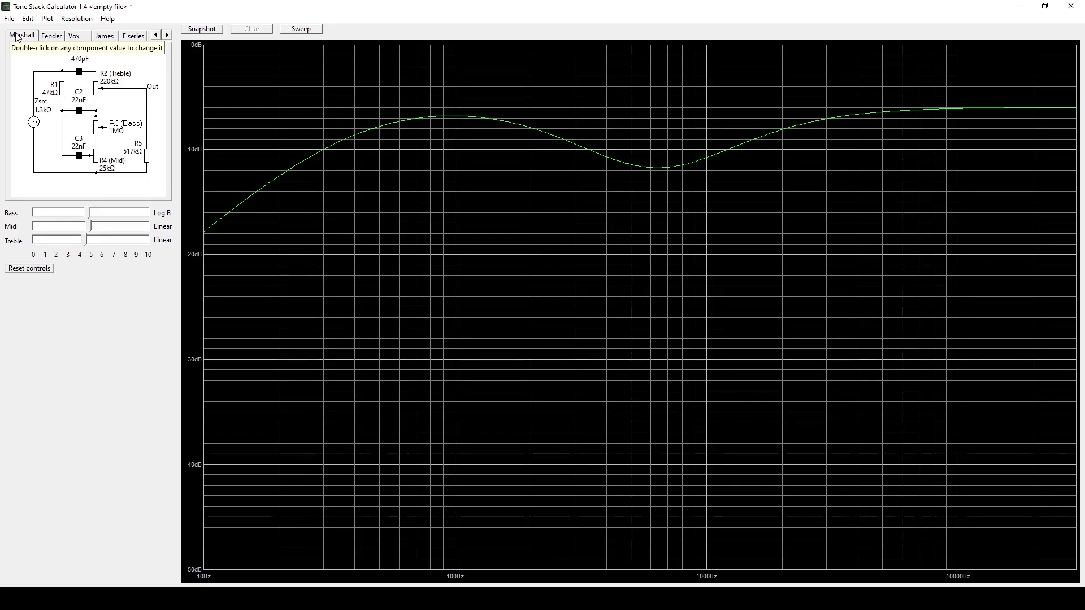
click(105, 36)
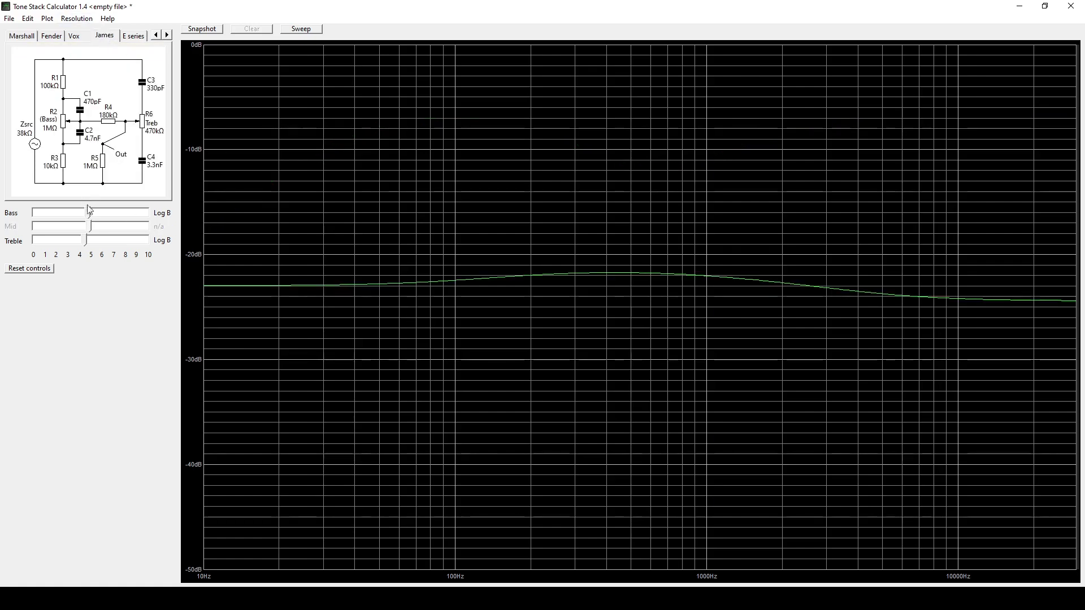
drag(89, 213, 131, 213)
drag(83, 242, 155, 243)
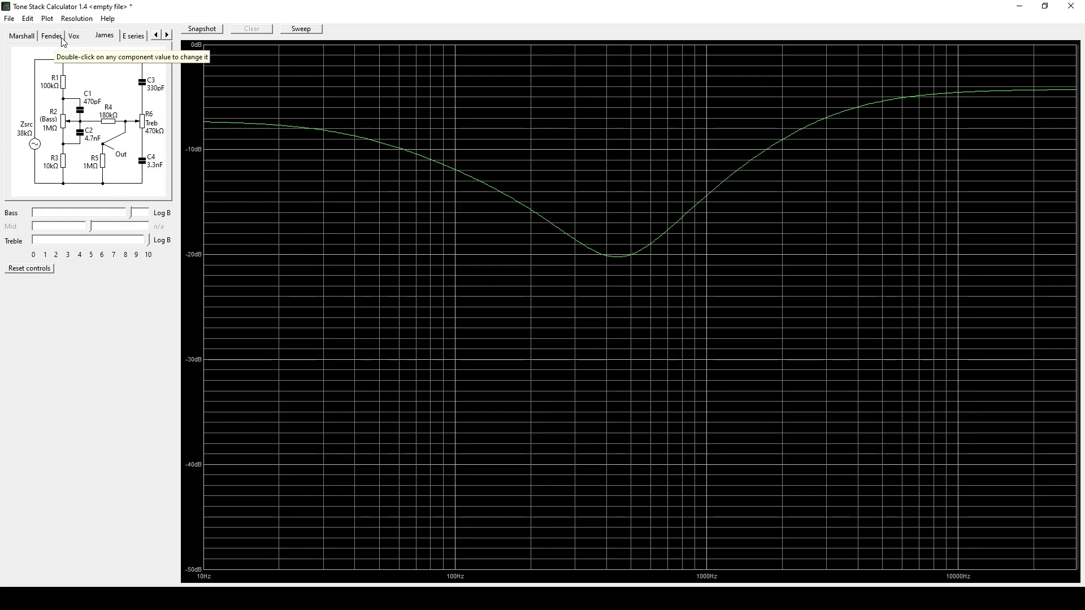
Return to the Big muff stack and nudge Mid just past its midpoint
click(168, 36)
click(167, 35)
click(132, 37)
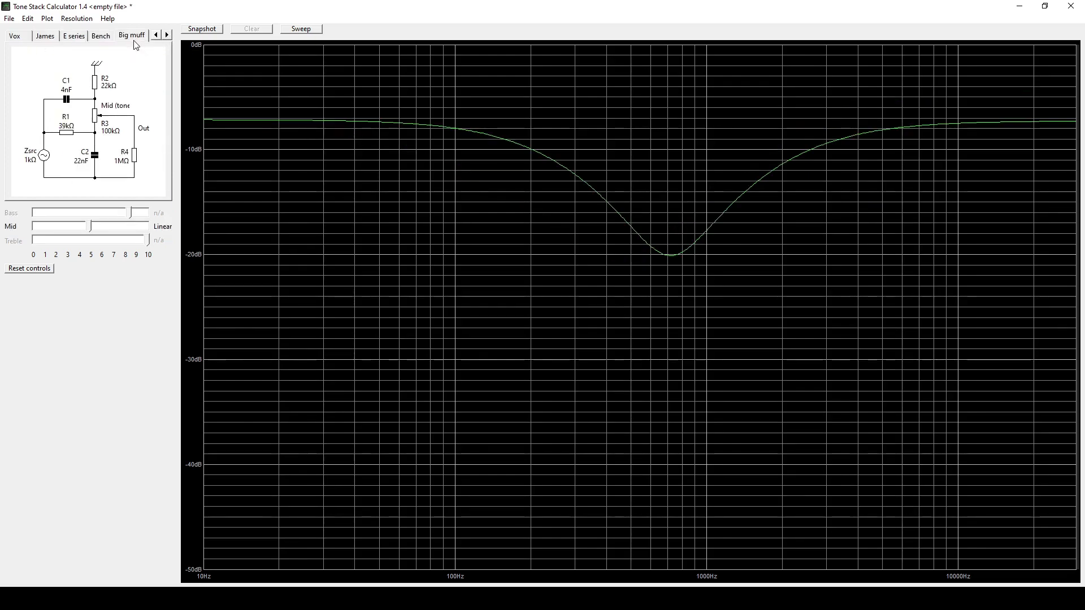
drag(90, 228, 95, 233)
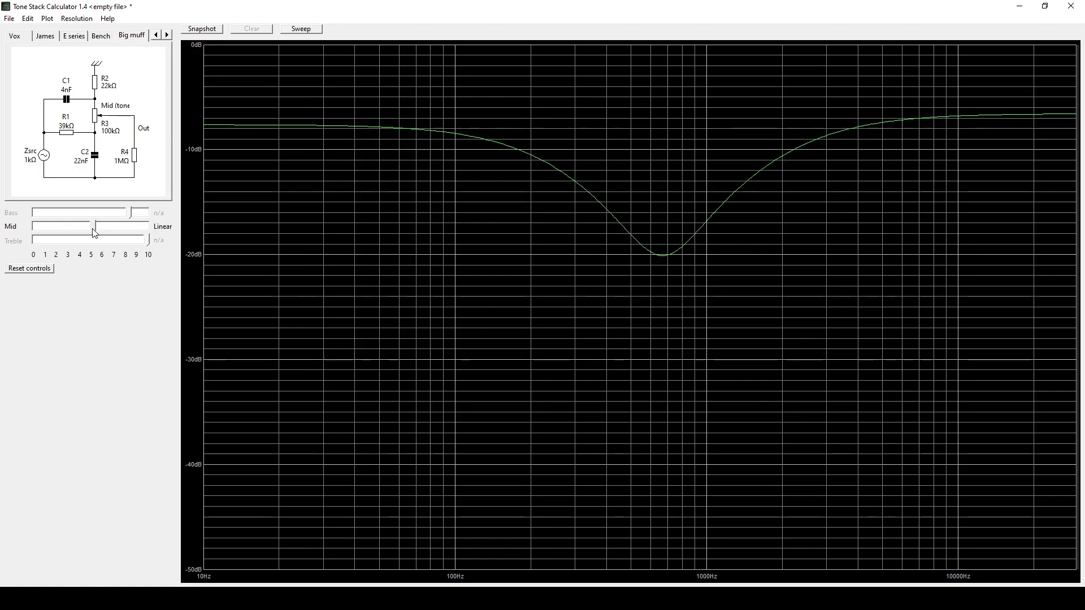